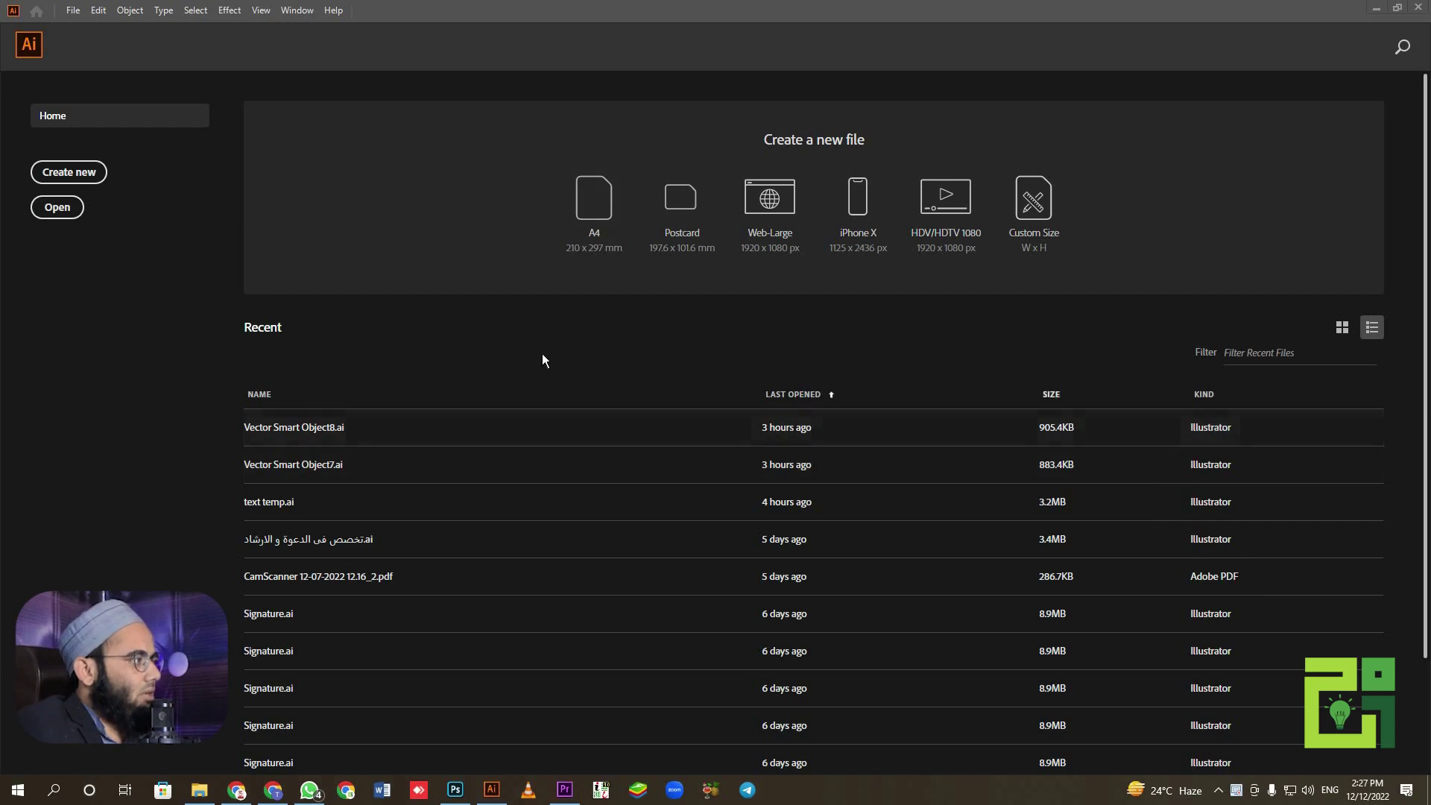
Step: Open the New Document settings from the Home screen
click(54, 178)
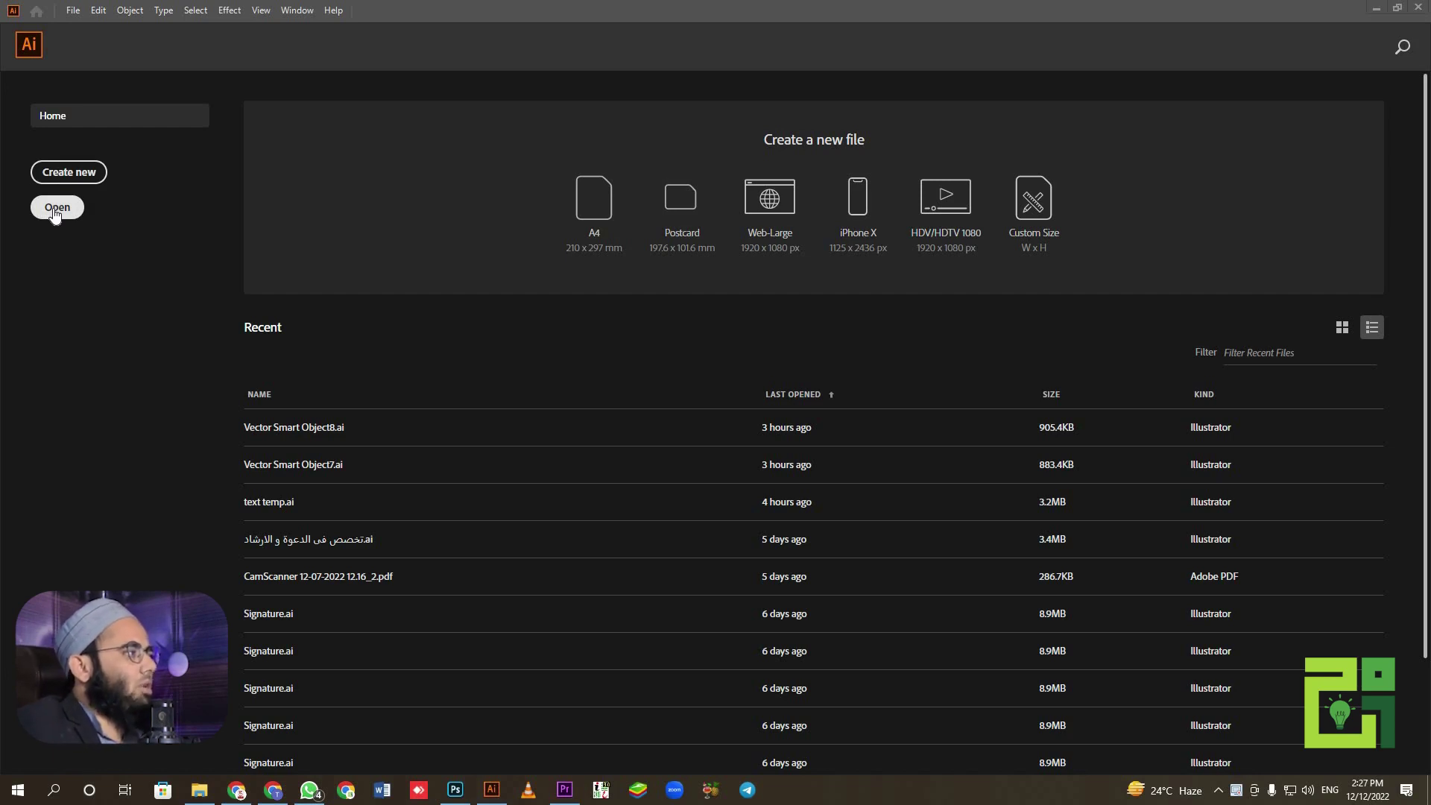
click(77, 173)
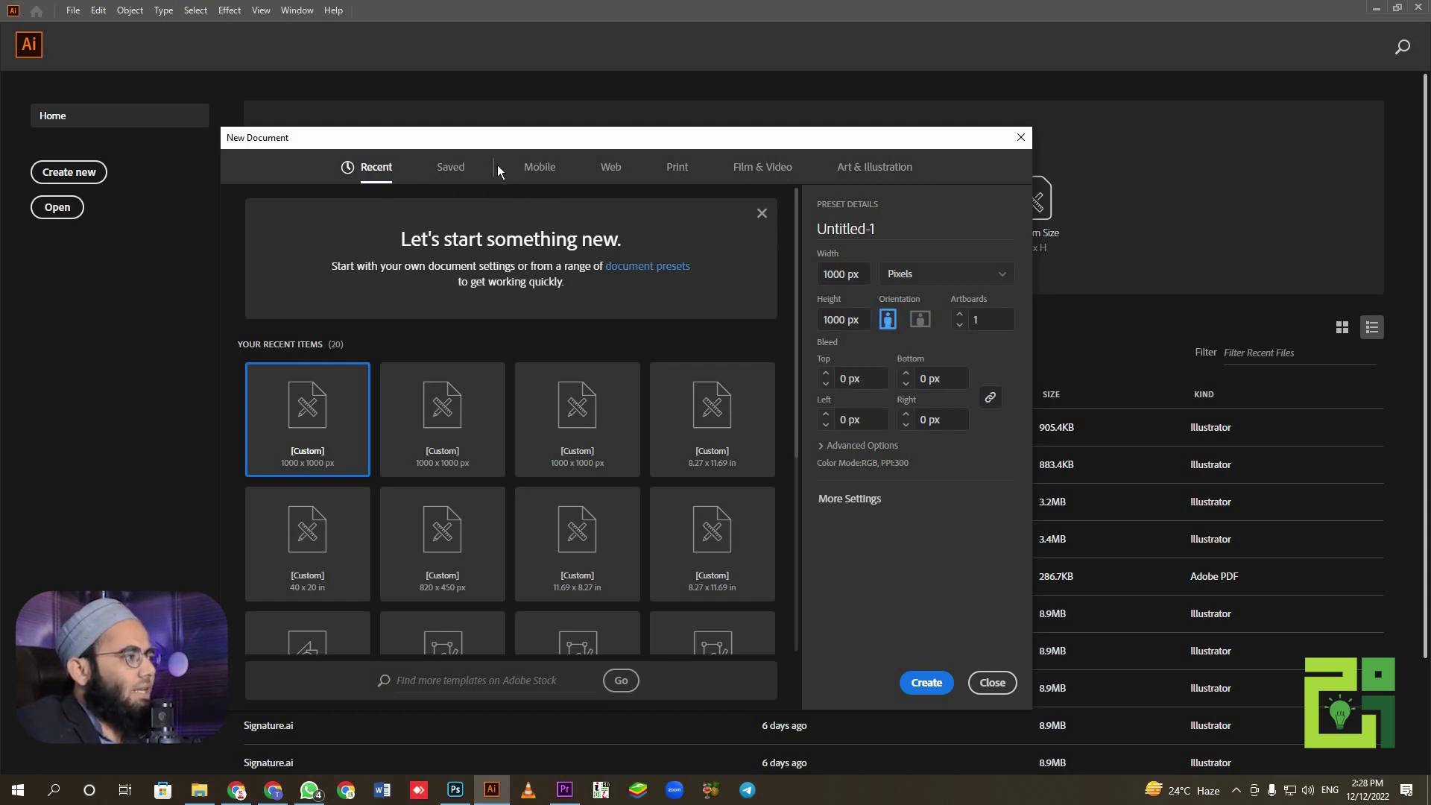
click(441, 167)
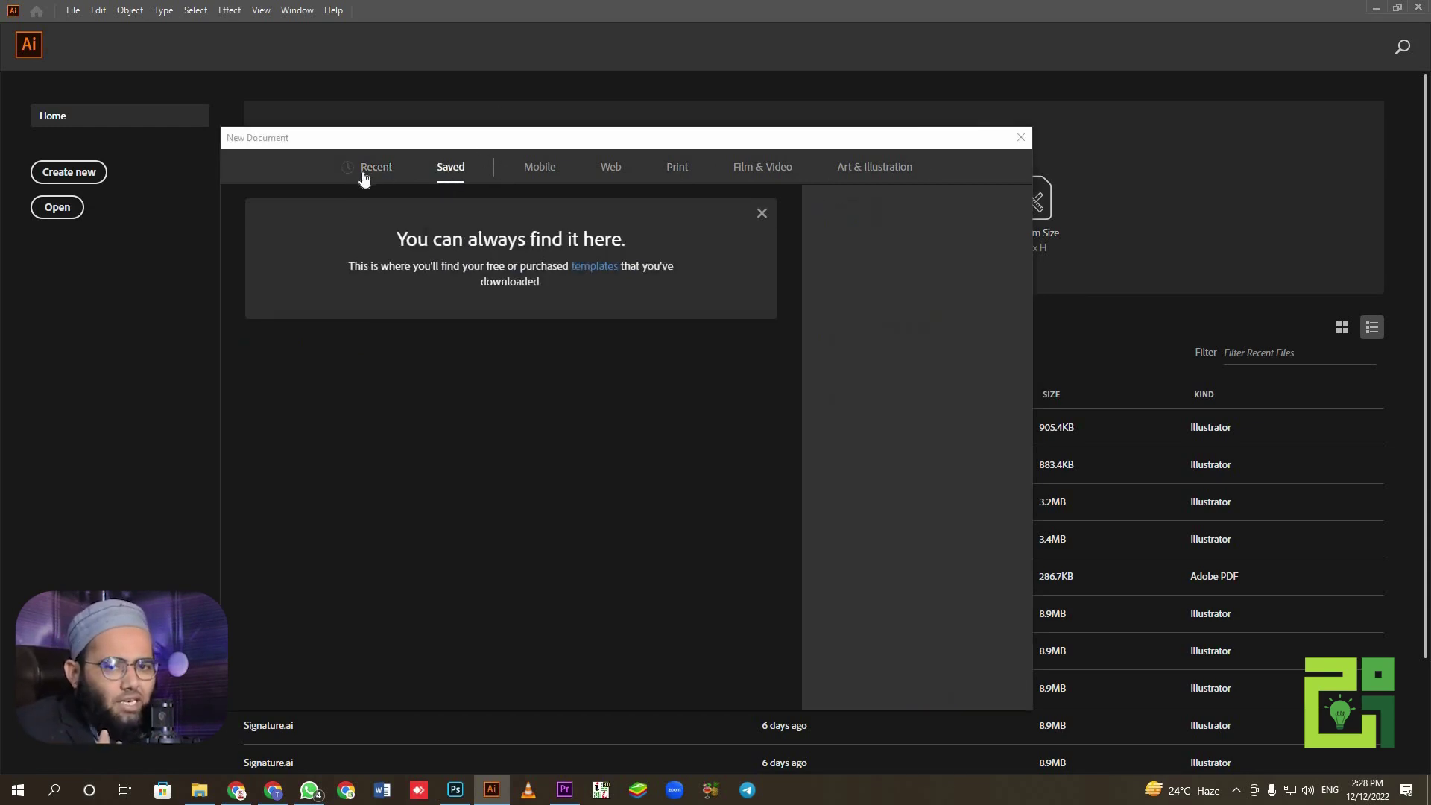
click(373, 172)
click(418, 176)
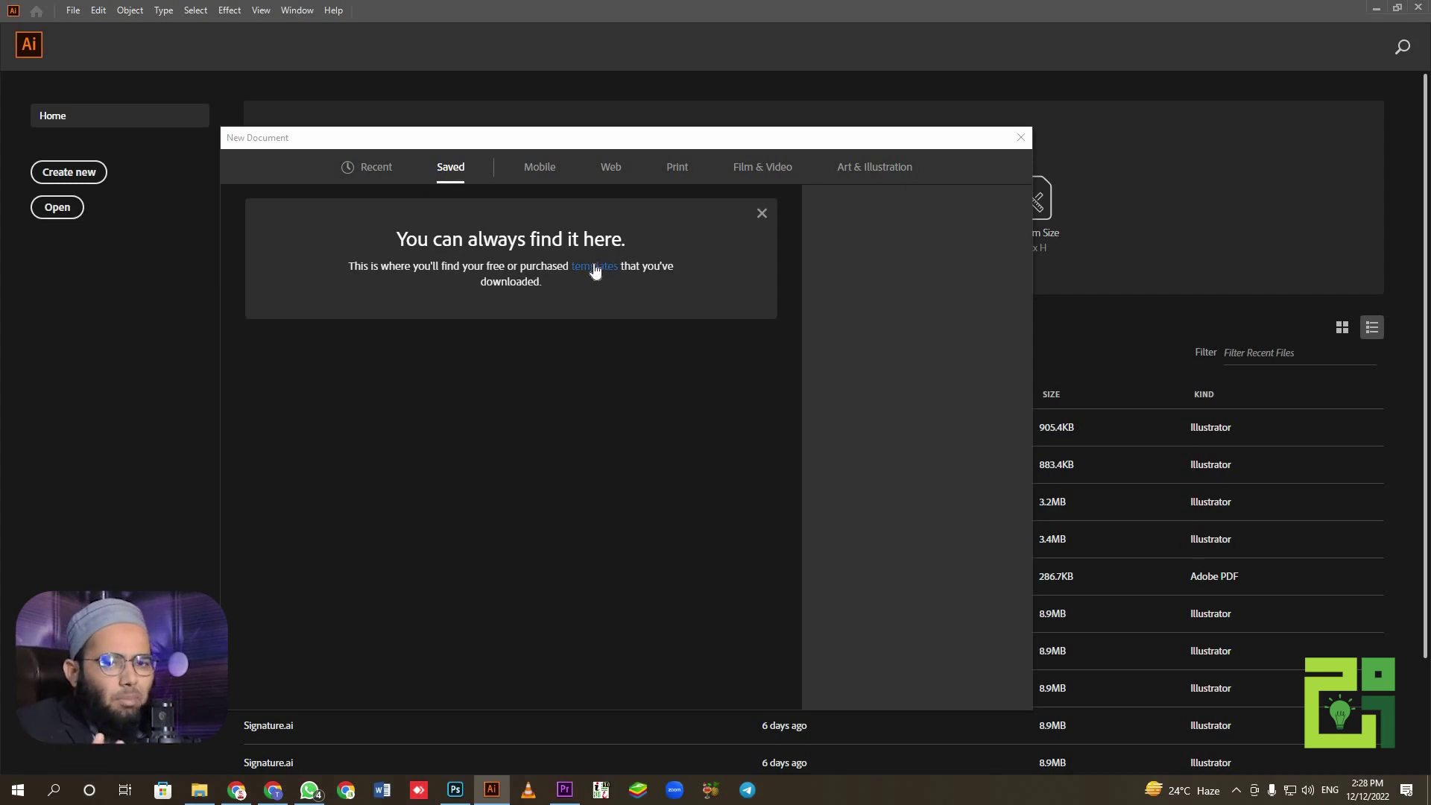
click(370, 168)
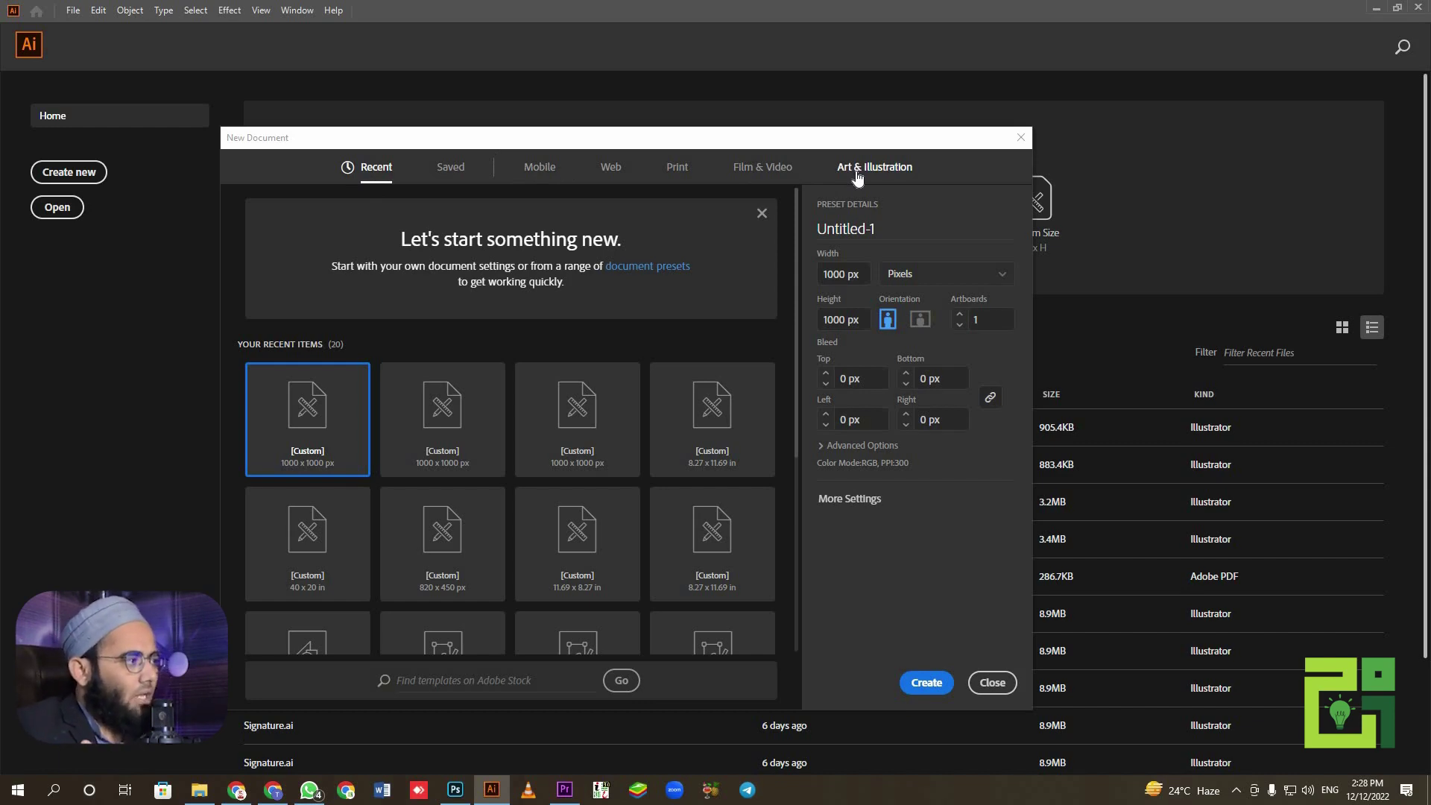
Step: Browse the Mobile, Web, Print and Film & Video presets, then show Art & Illustration's Postcard preset
click(531, 170)
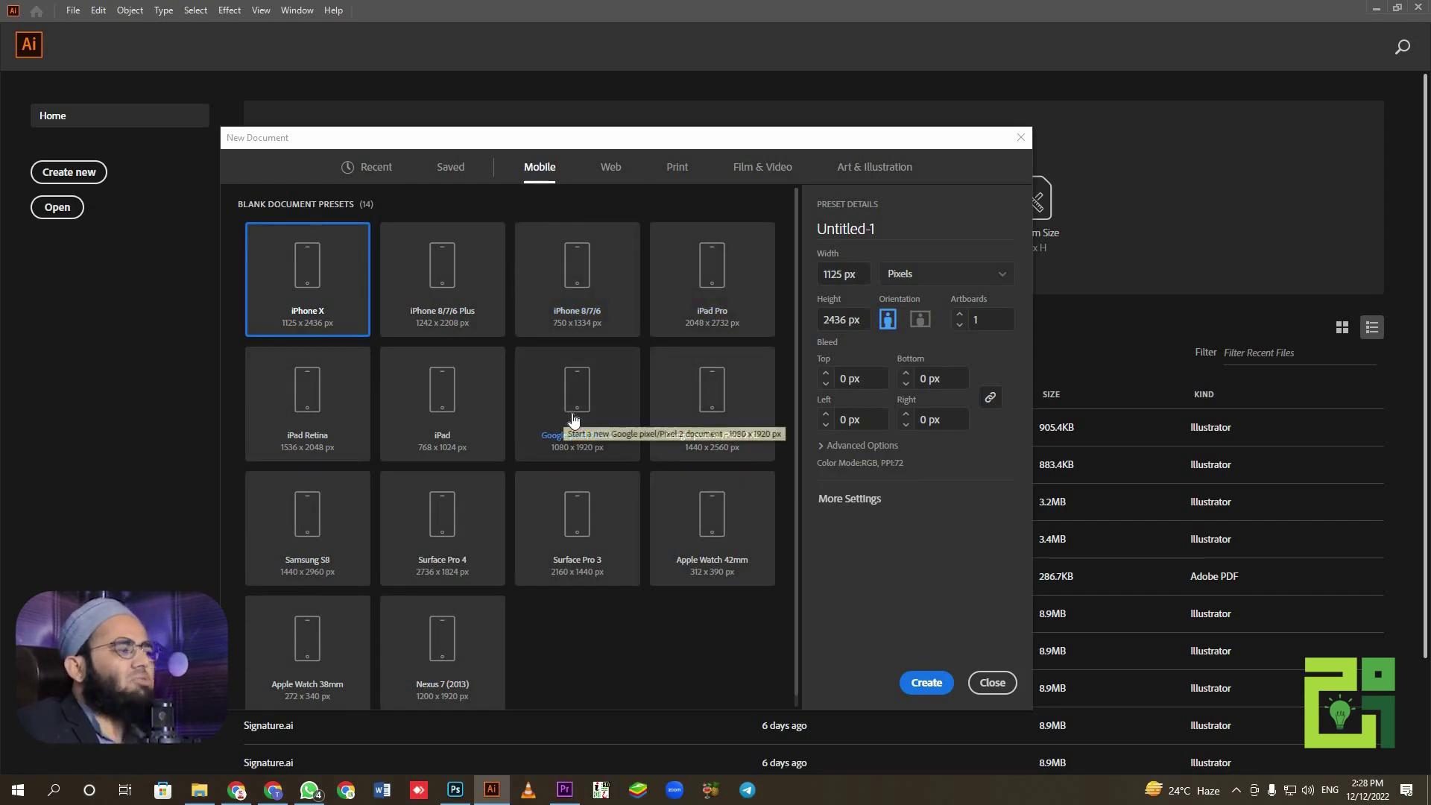
click(613, 171)
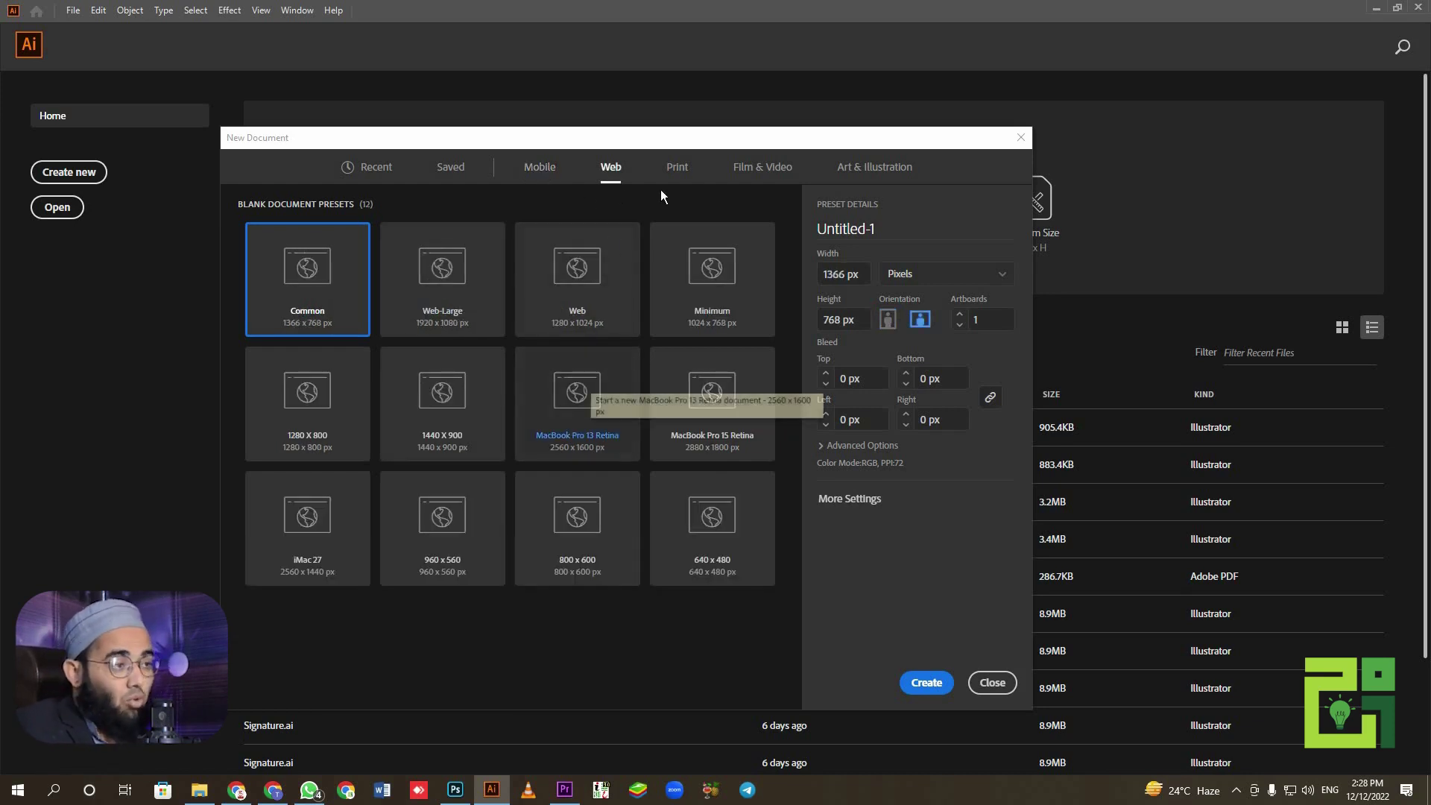
click(675, 171)
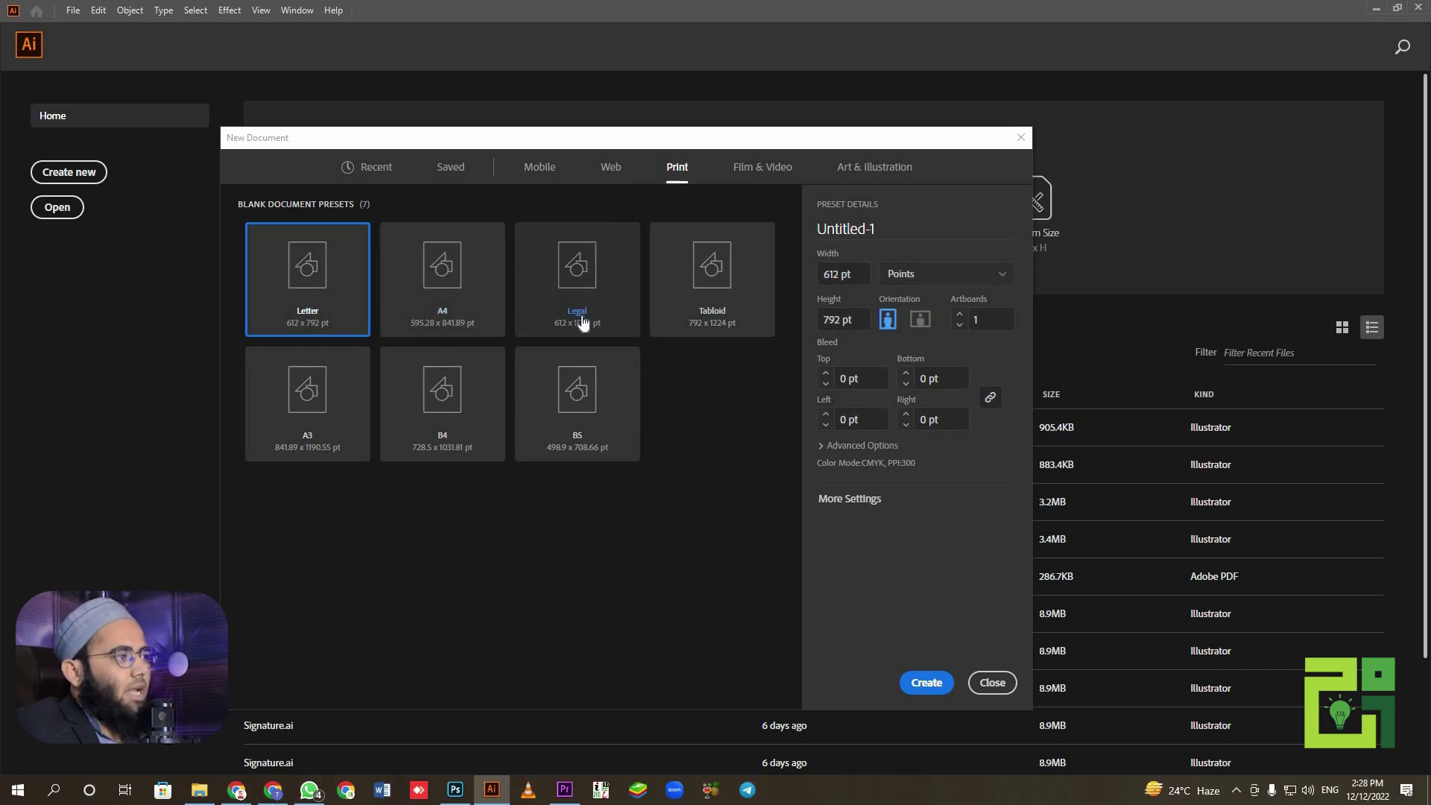
click(757, 177)
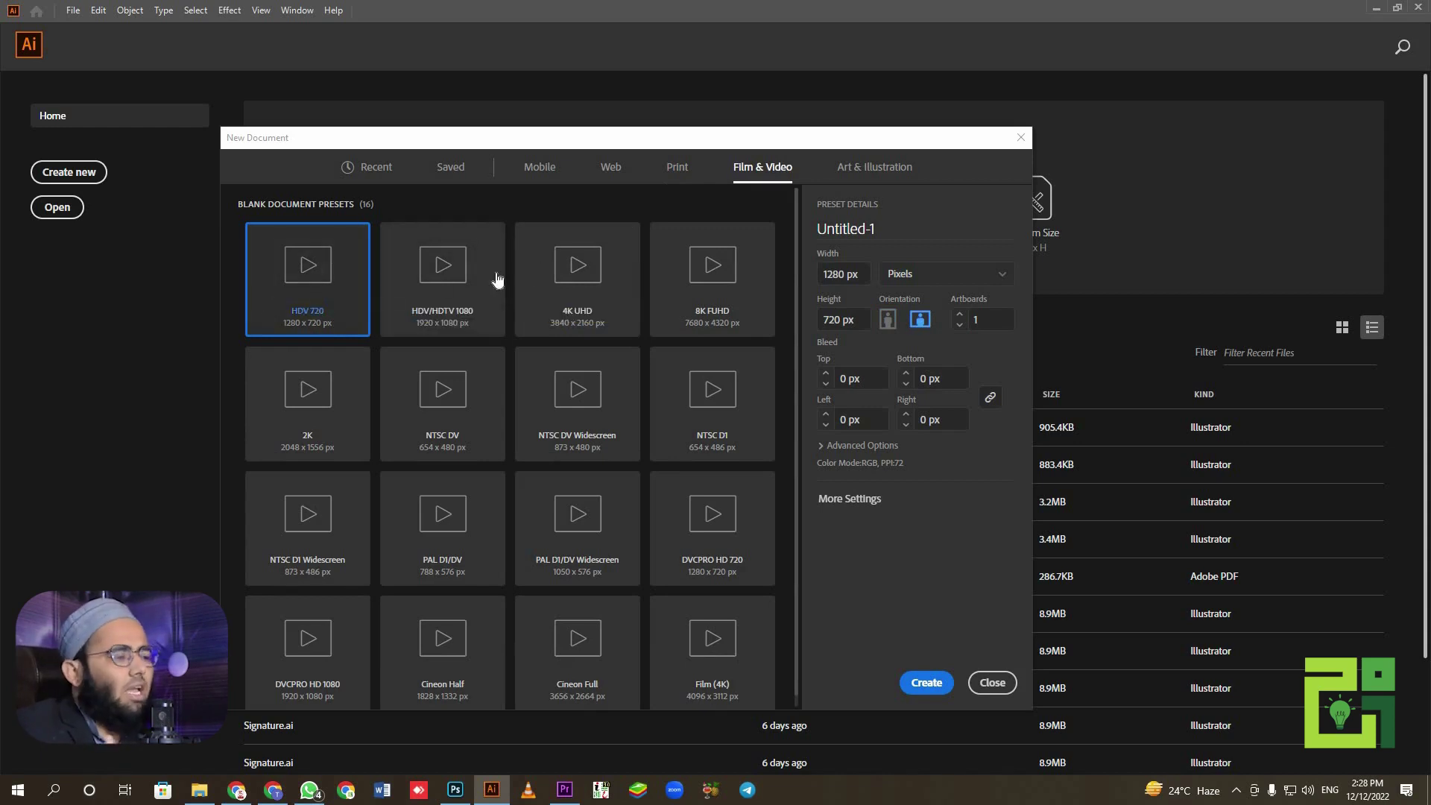
scroll(575, 601, down, 1)
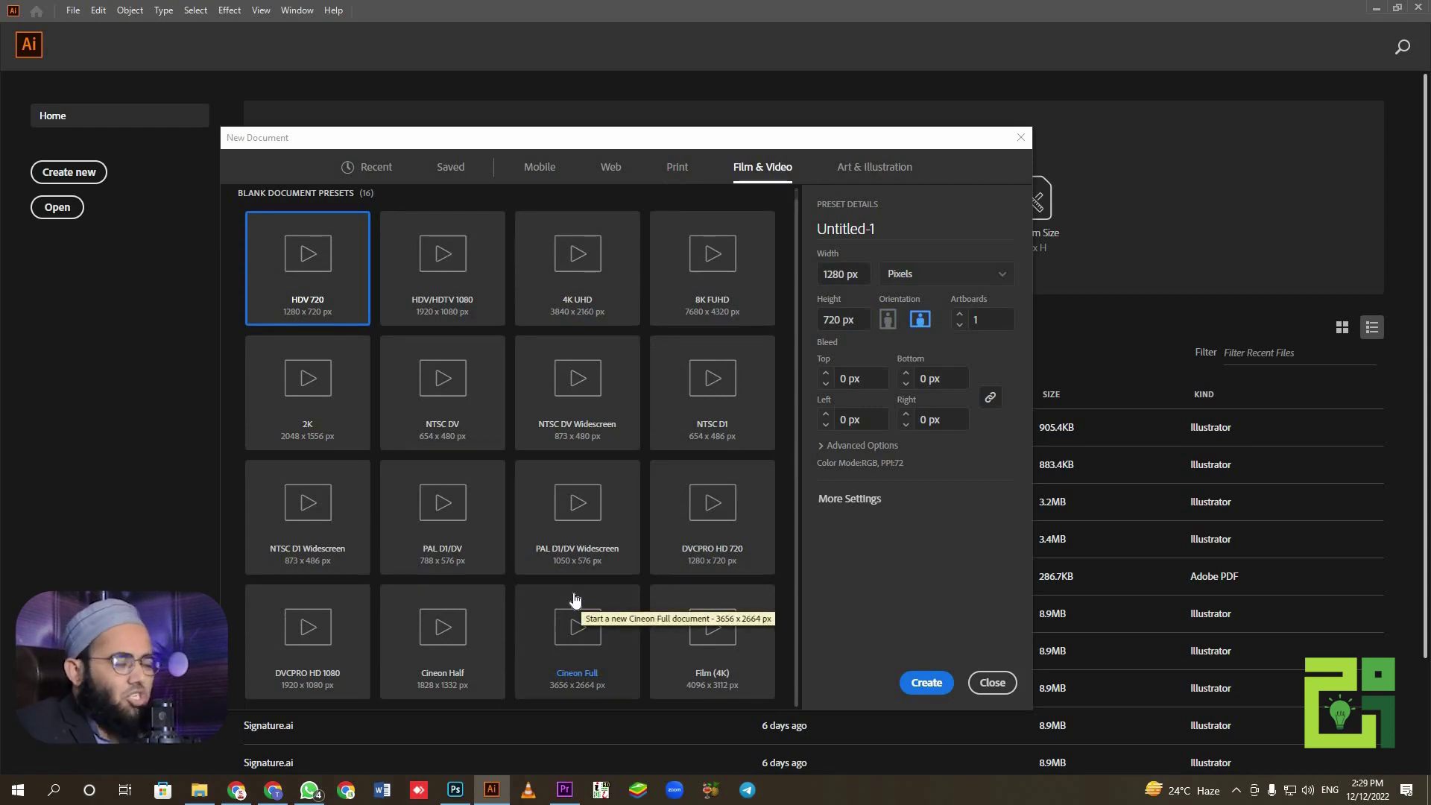
click(900, 167)
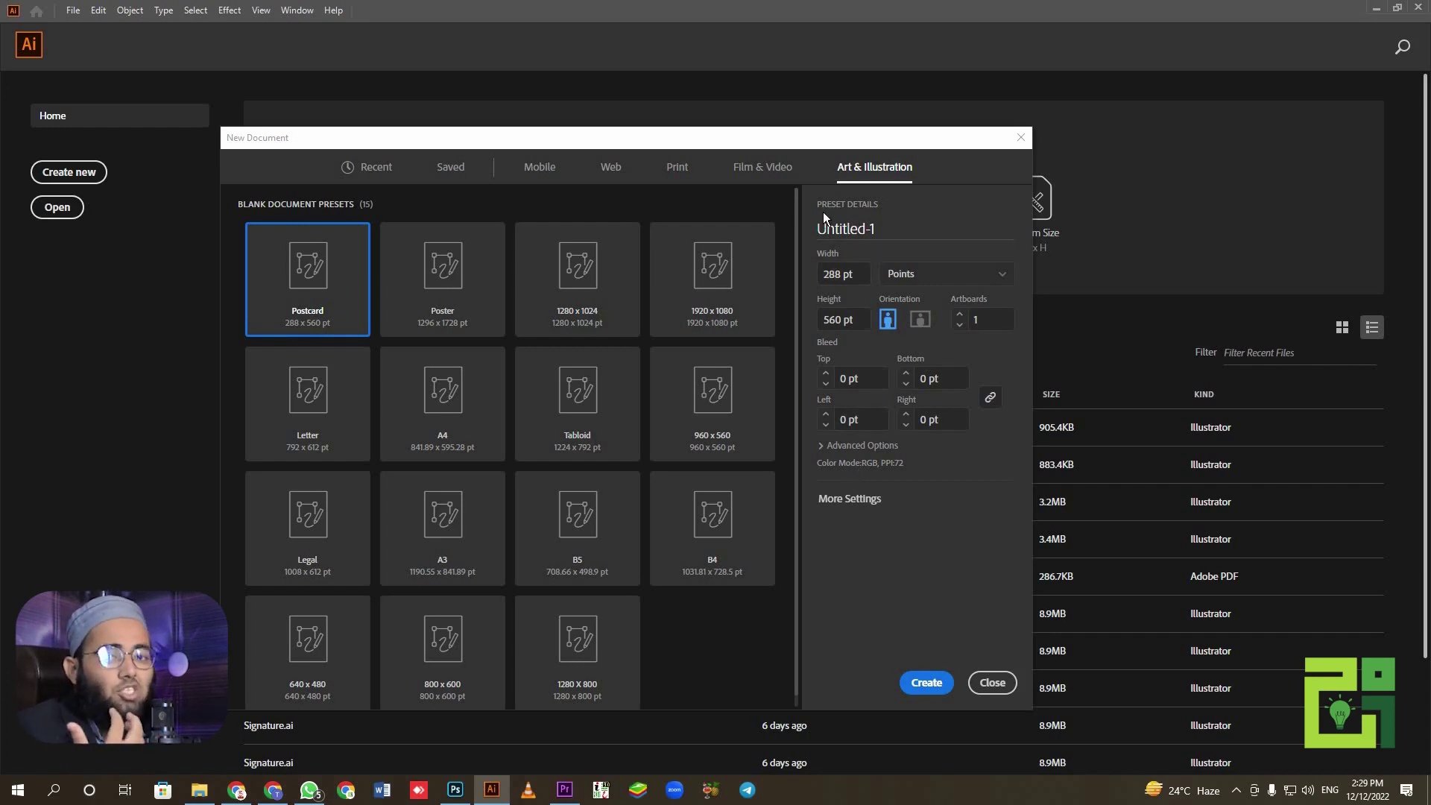
Step: Rename the new document from Untitled-1 to 'card'
double_click(849, 229)
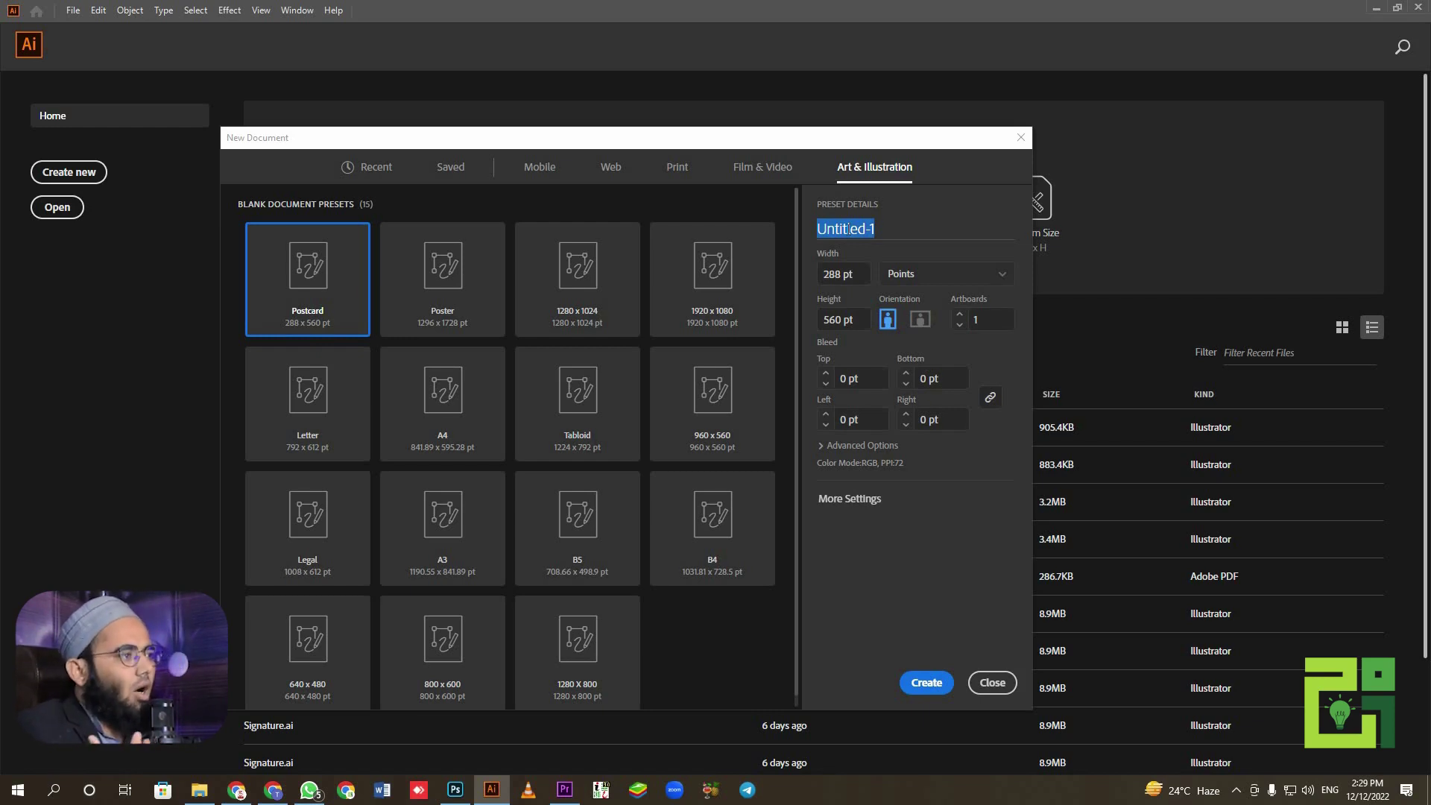
text(card)
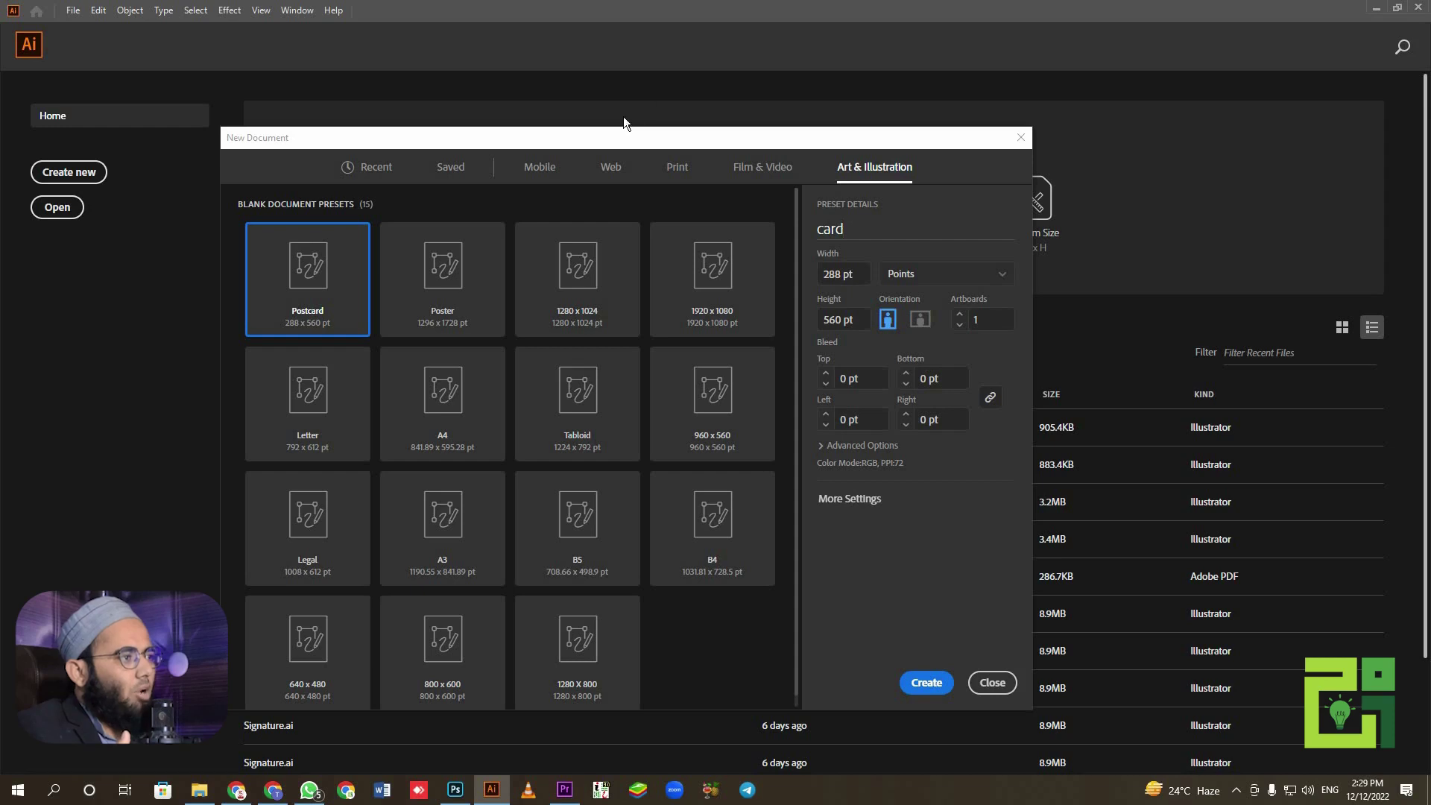
click(910, 281)
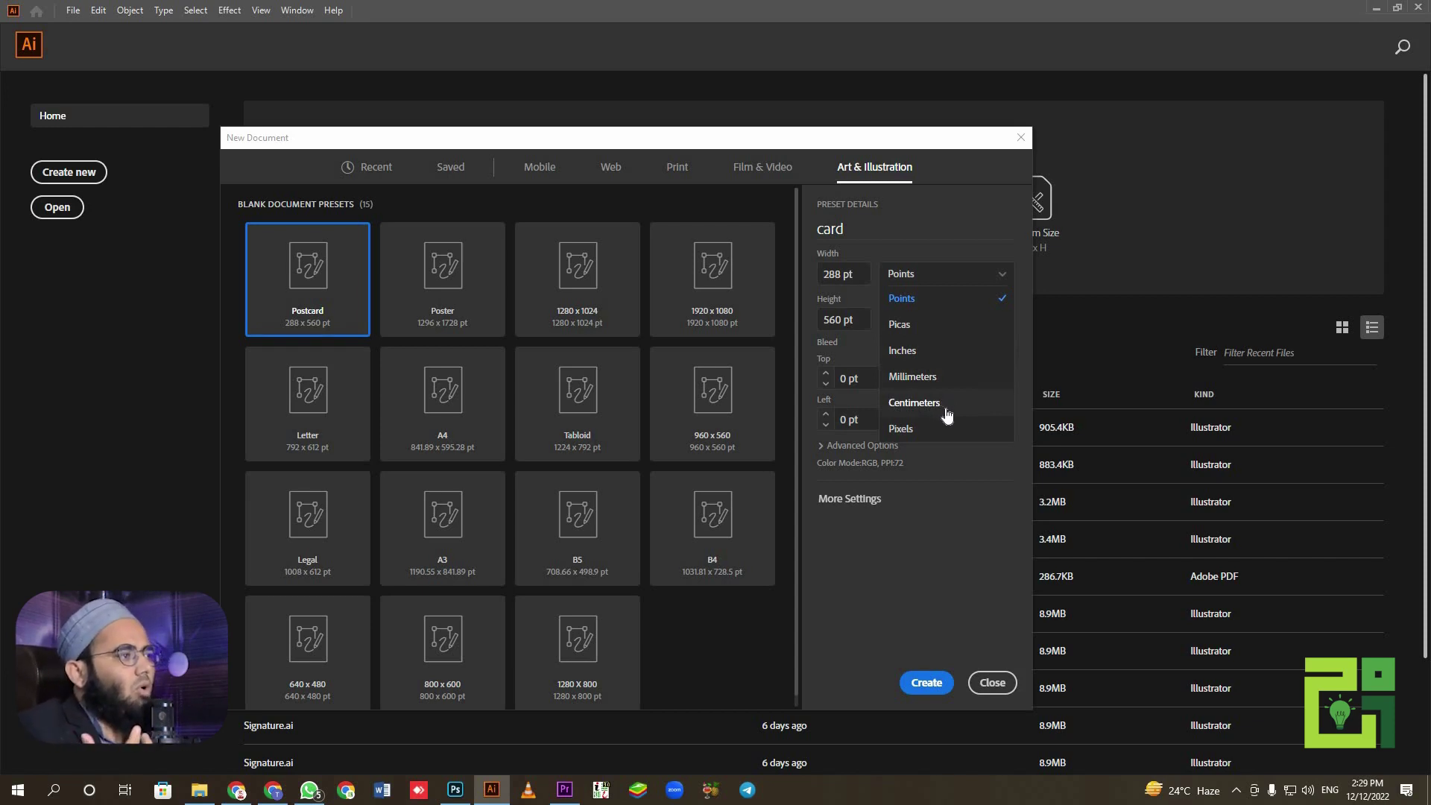
Step: Switch units to Inches and size the card at 10 in wide by 10 in high
click(906, 352)
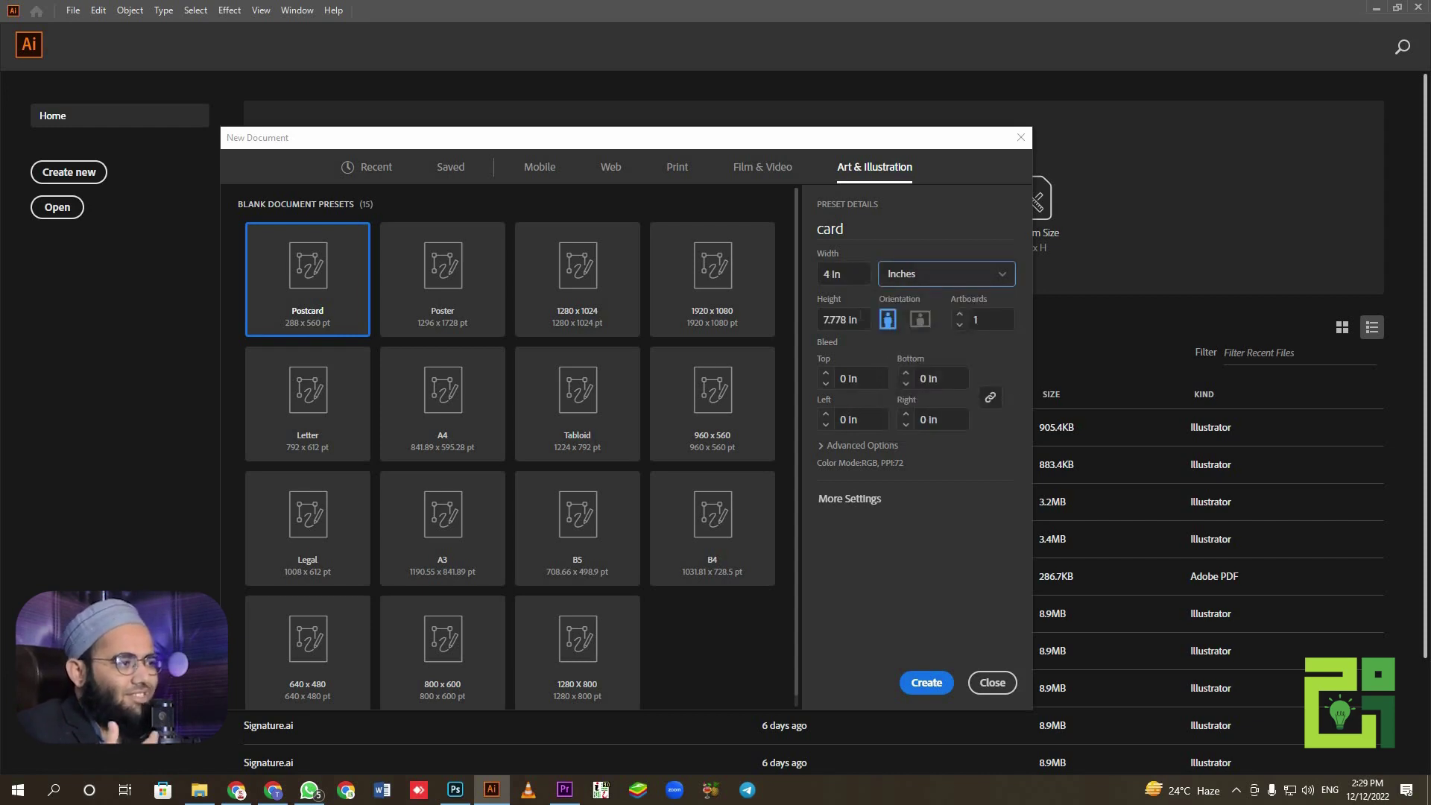
key(shift+Tab)
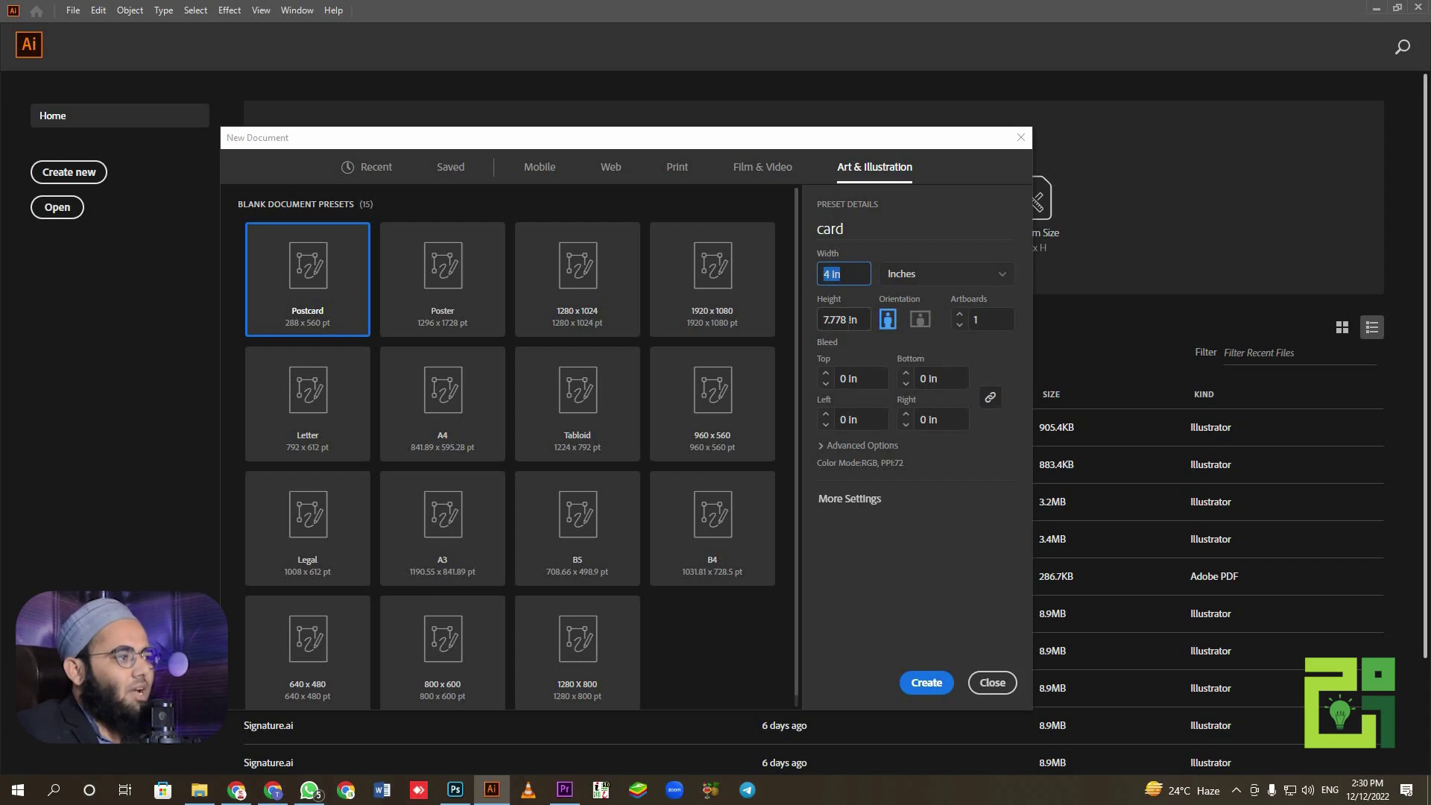
click(857, 274)
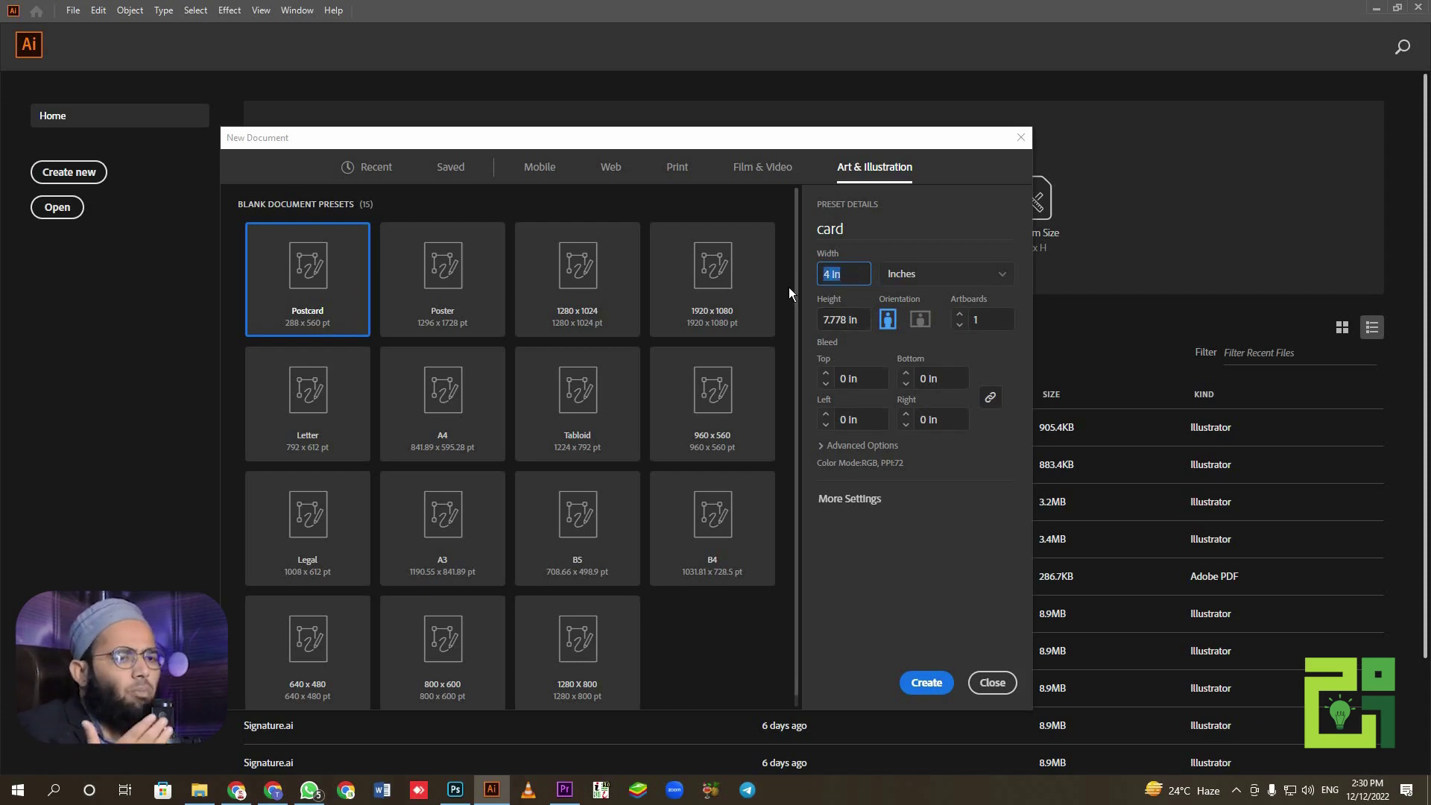
text(10)
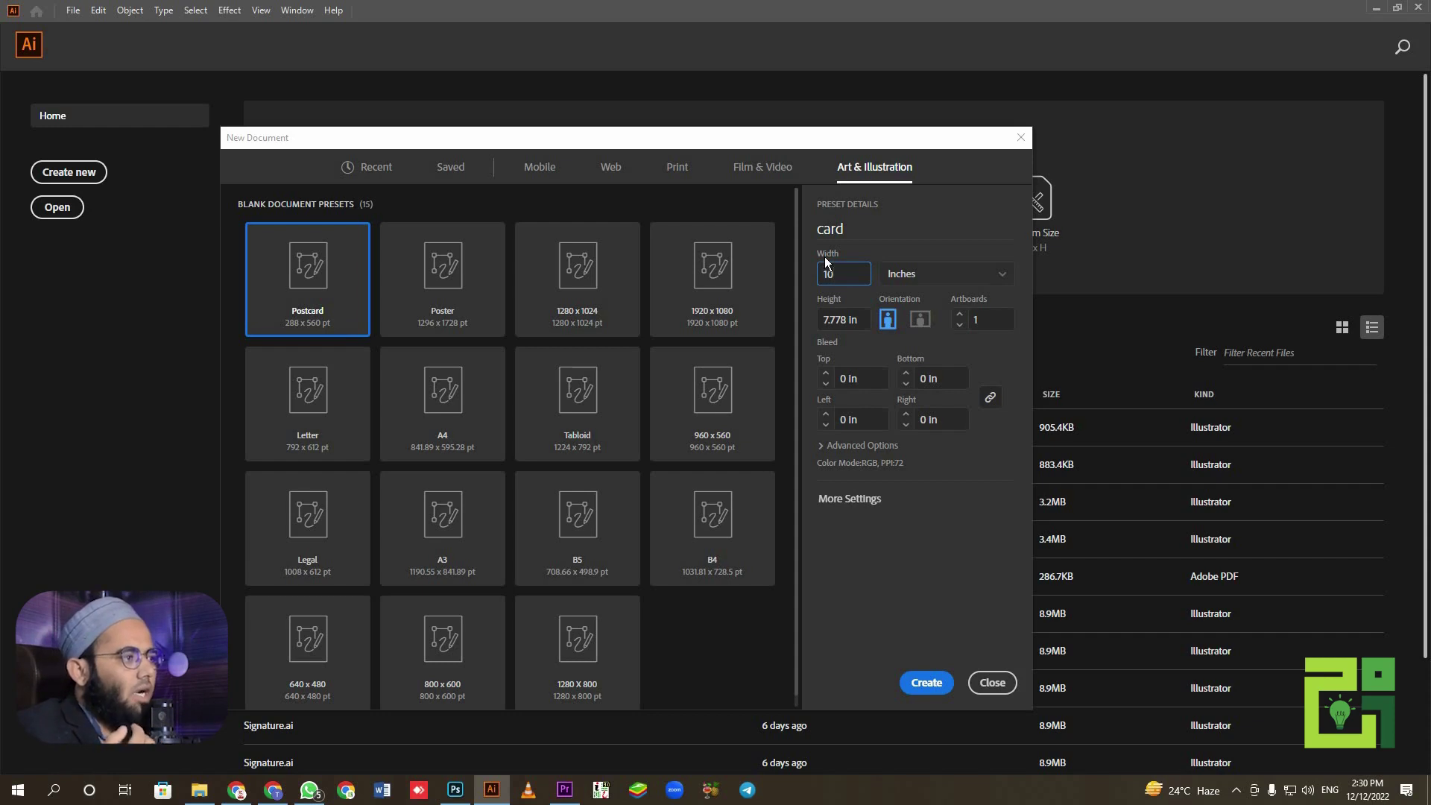
key(Tab)
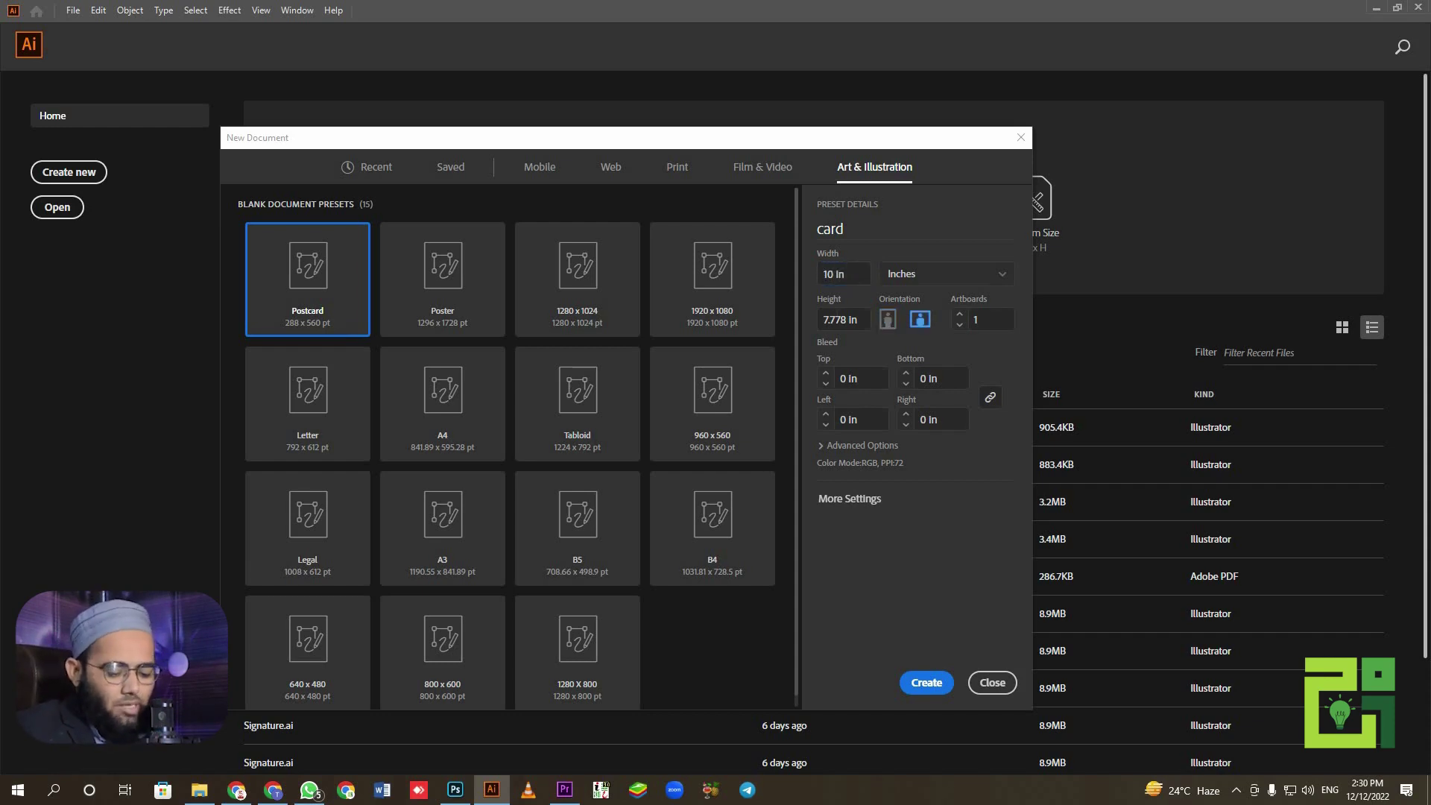
click(835, 319)
text(10)
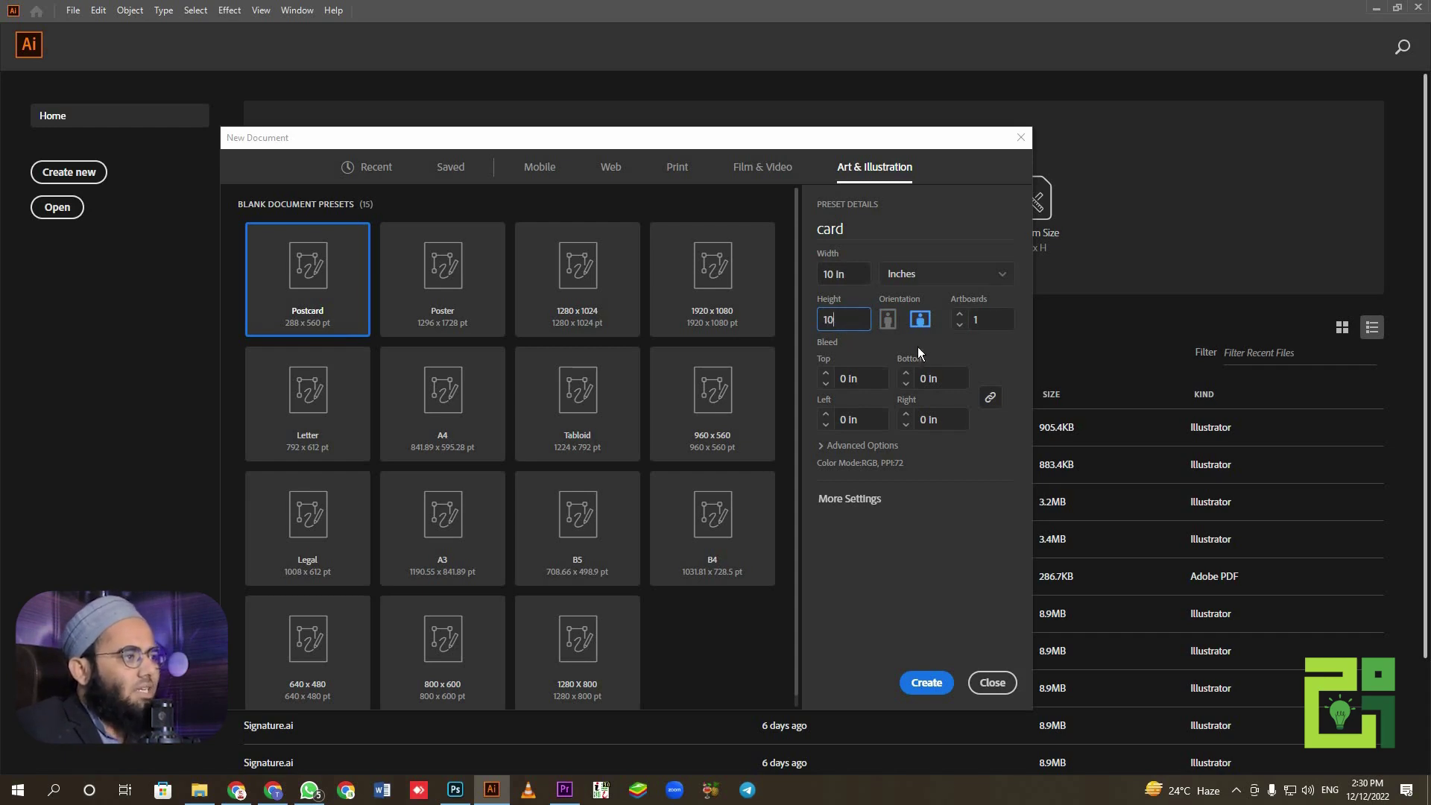
key(Tab)
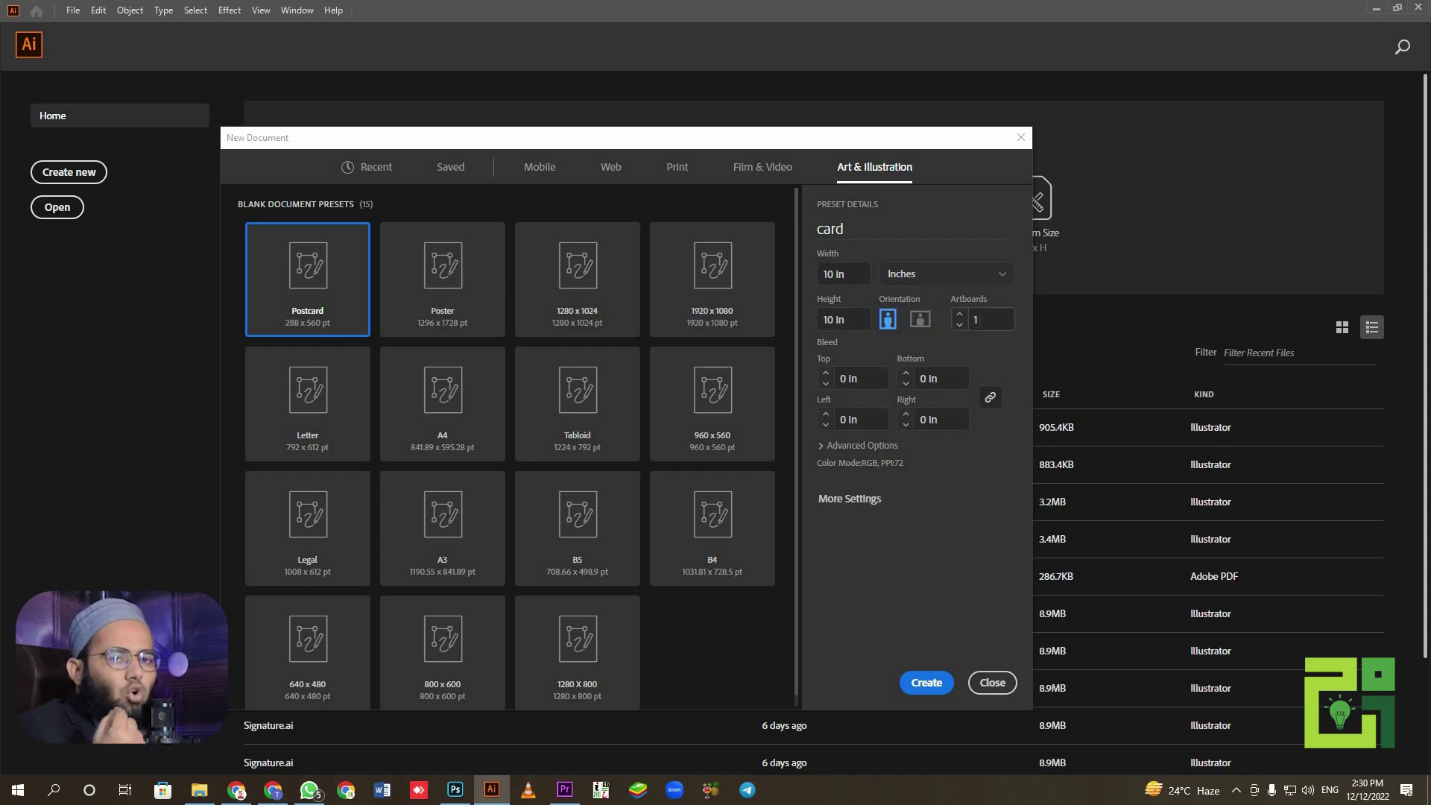
Step: Set 10 artboards and a linked 1 in bleed on all four sides
click(975, 319)
text(0)
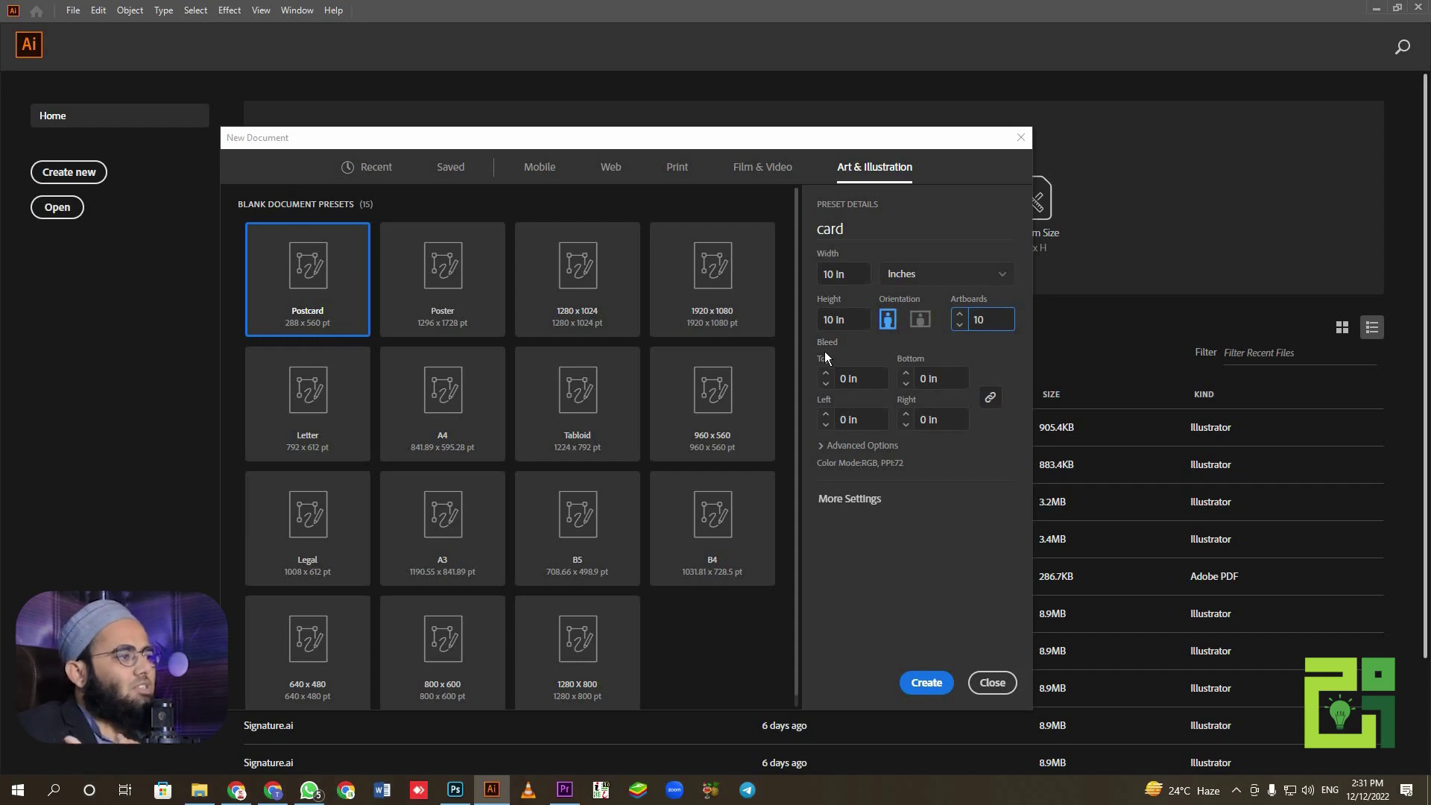
click(867, 379)
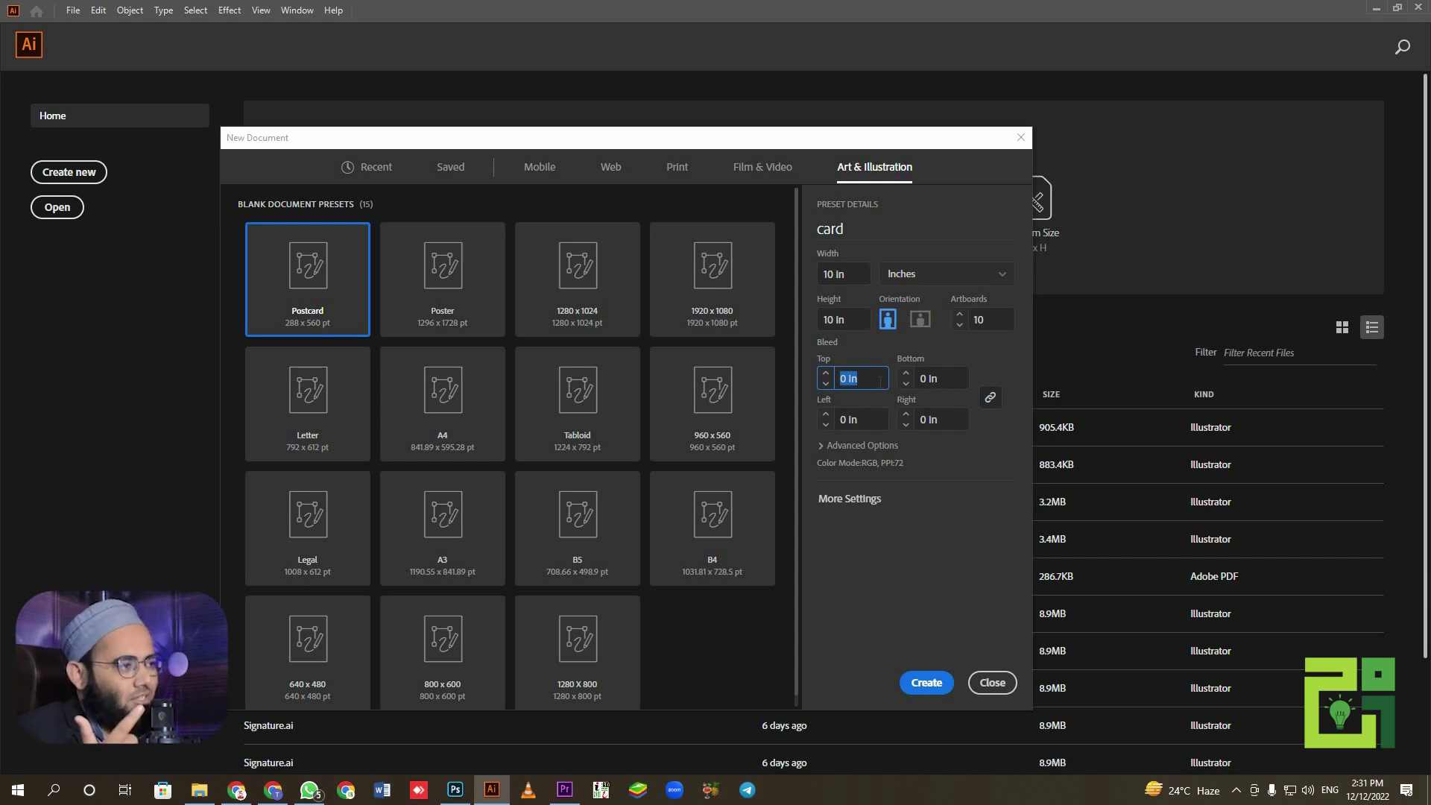
text(1)
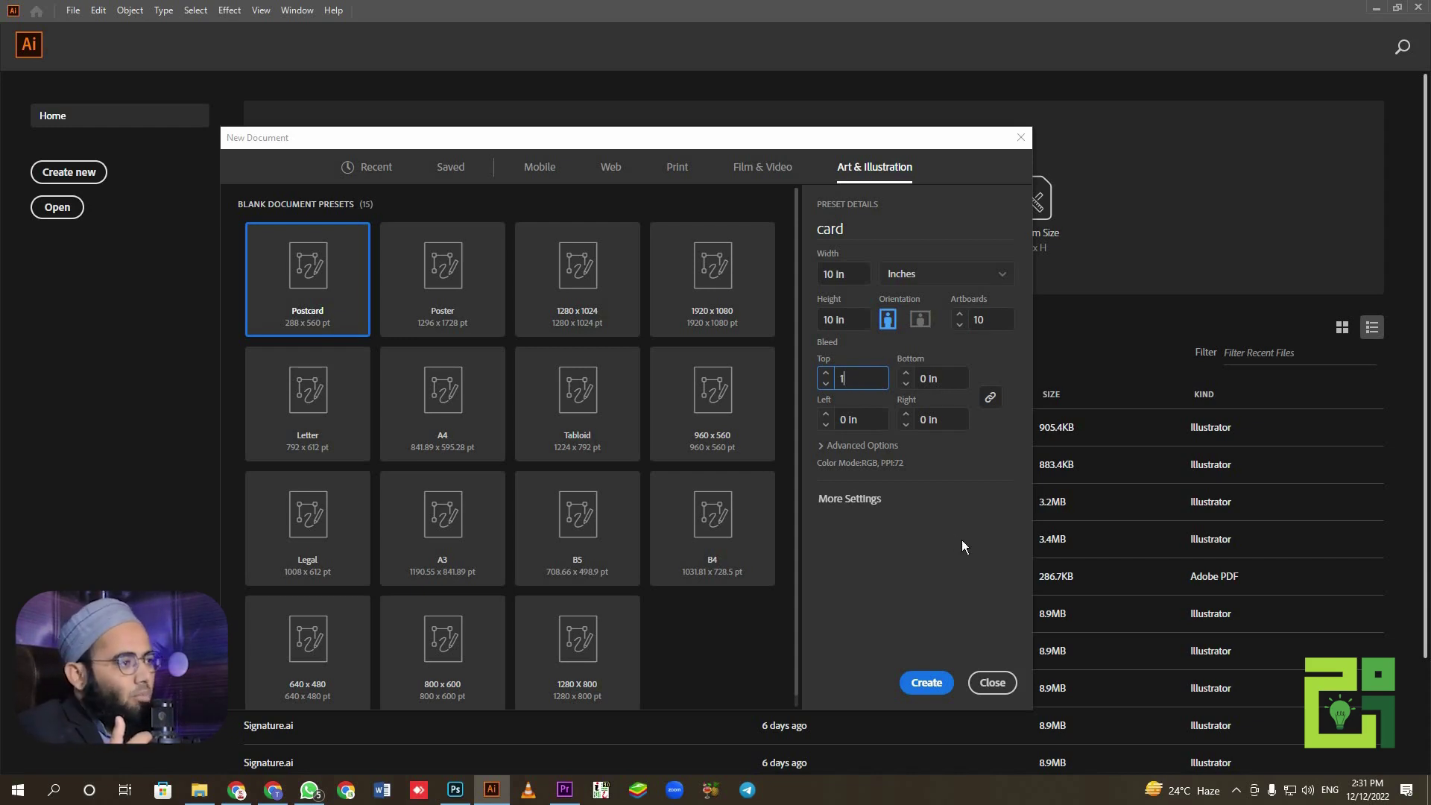
click(871, 356)
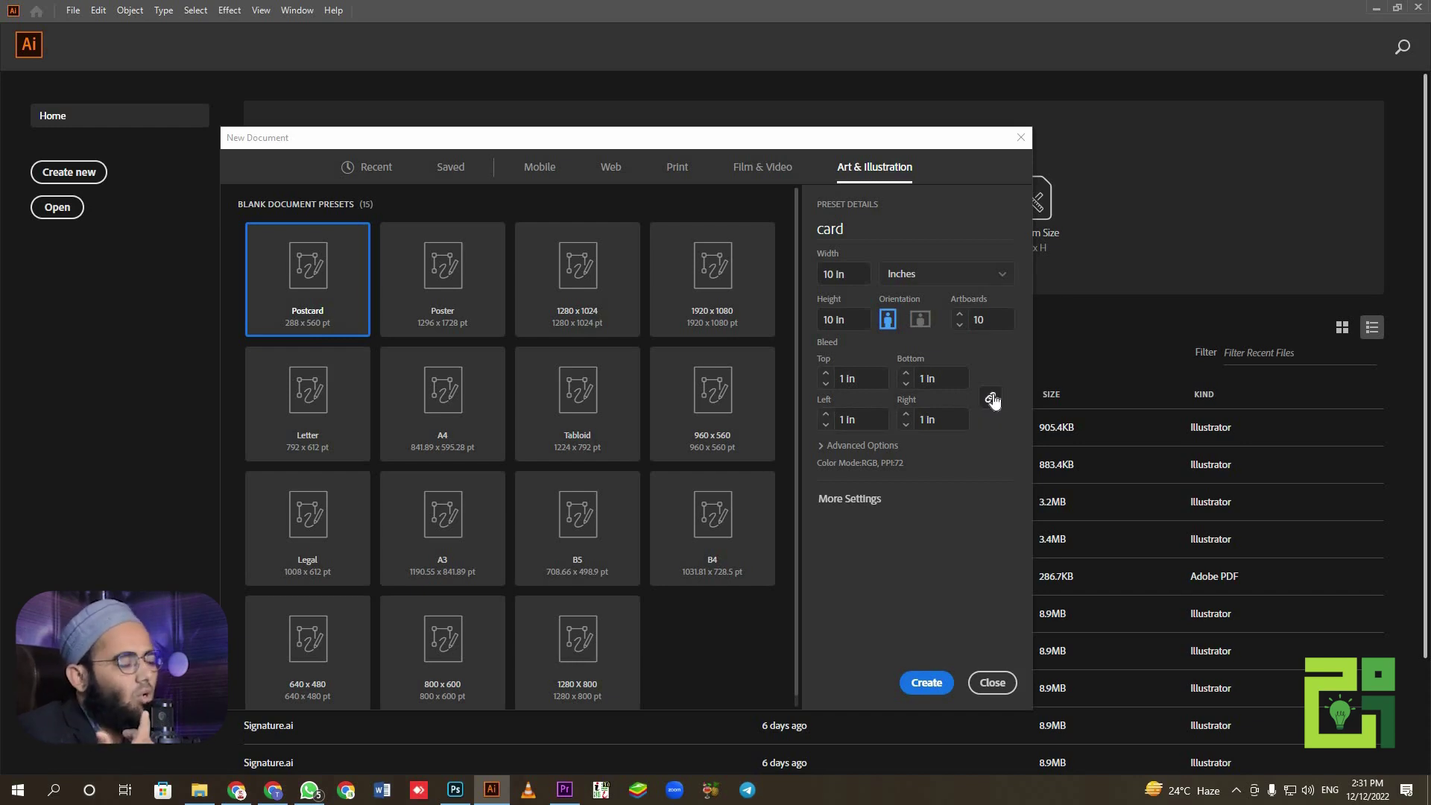
click(992, 400)
click(950, 378)
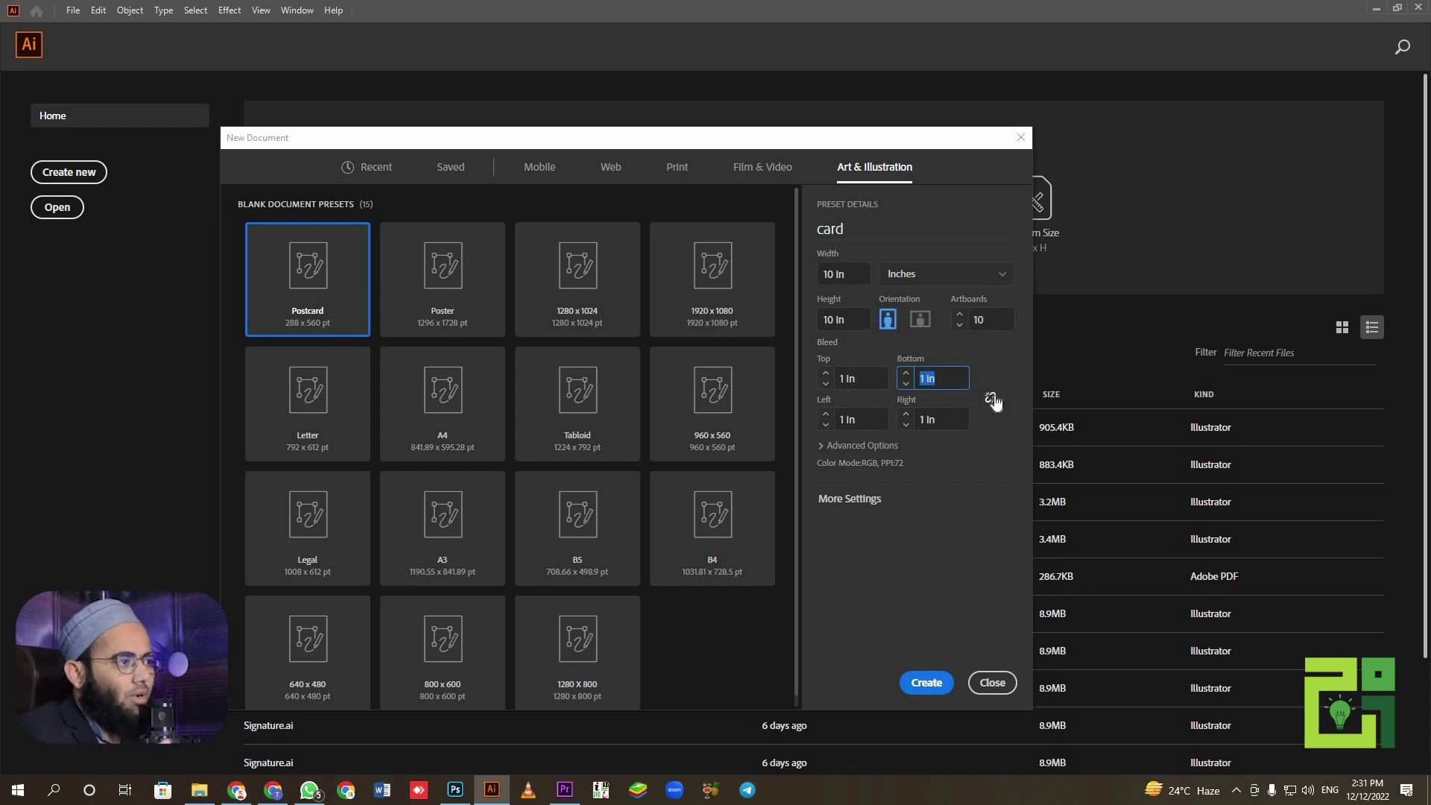
click(990, 401)
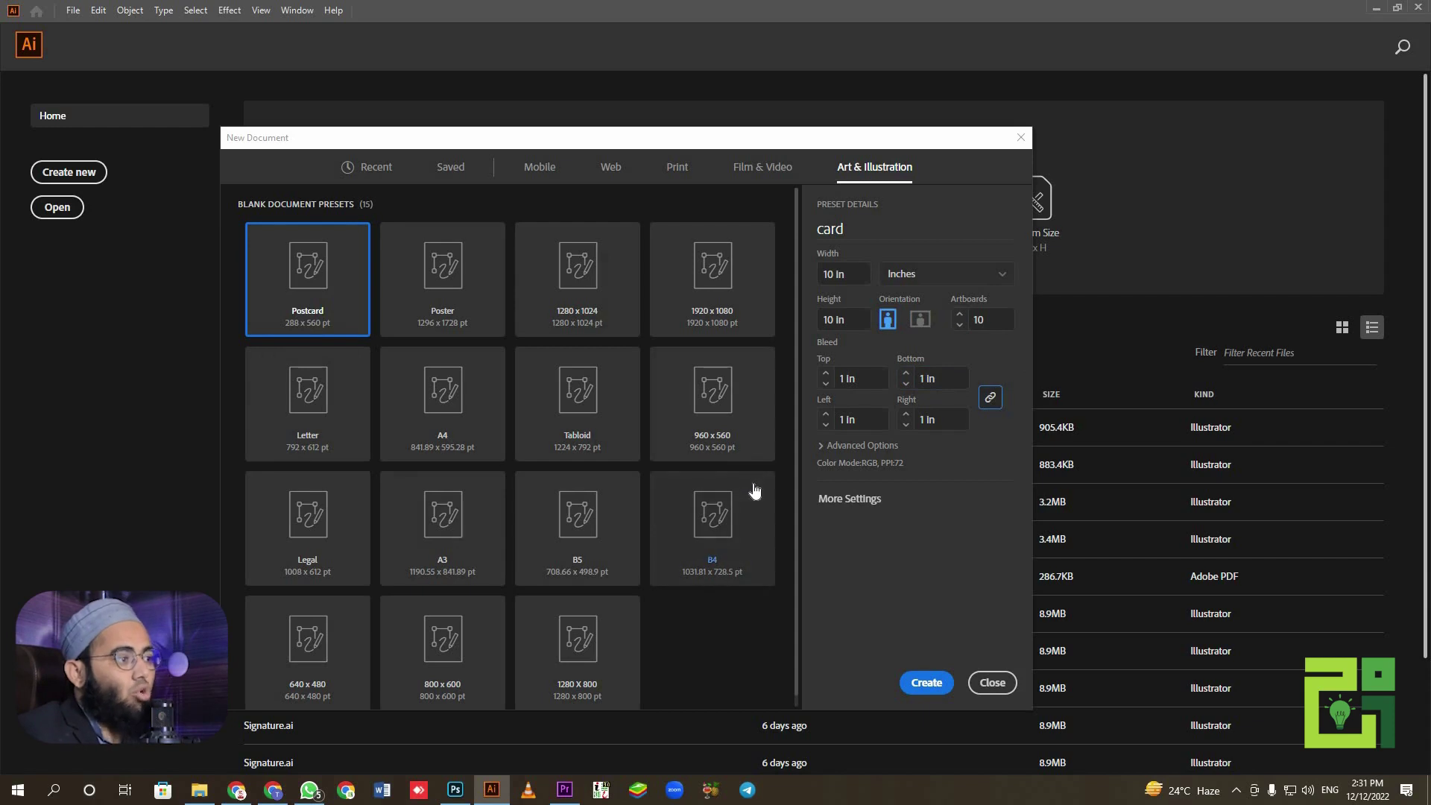
Step: Open More Settings and review the name, Custom profile, 10 artboards and spacing
click(843, 501)
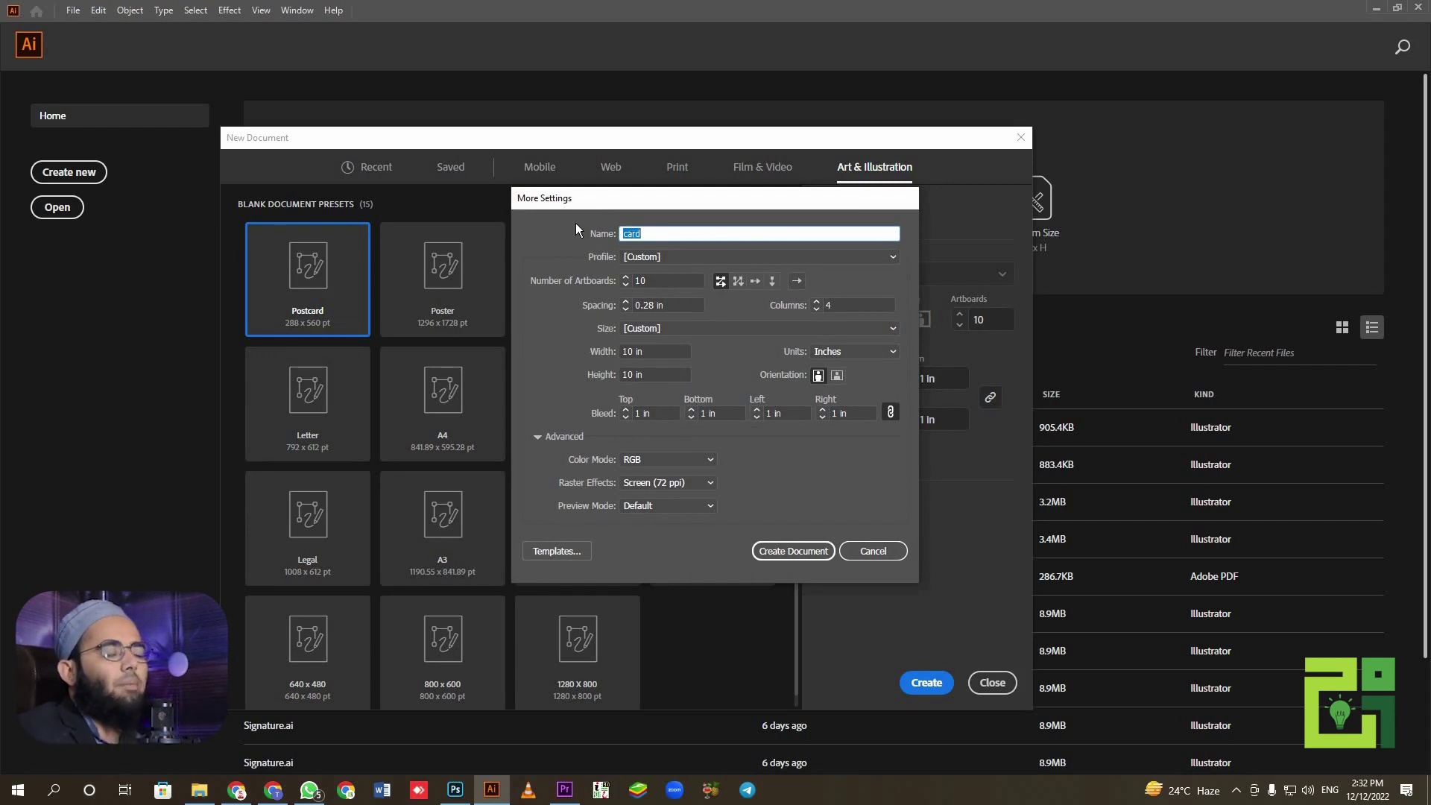
click(647, 234)
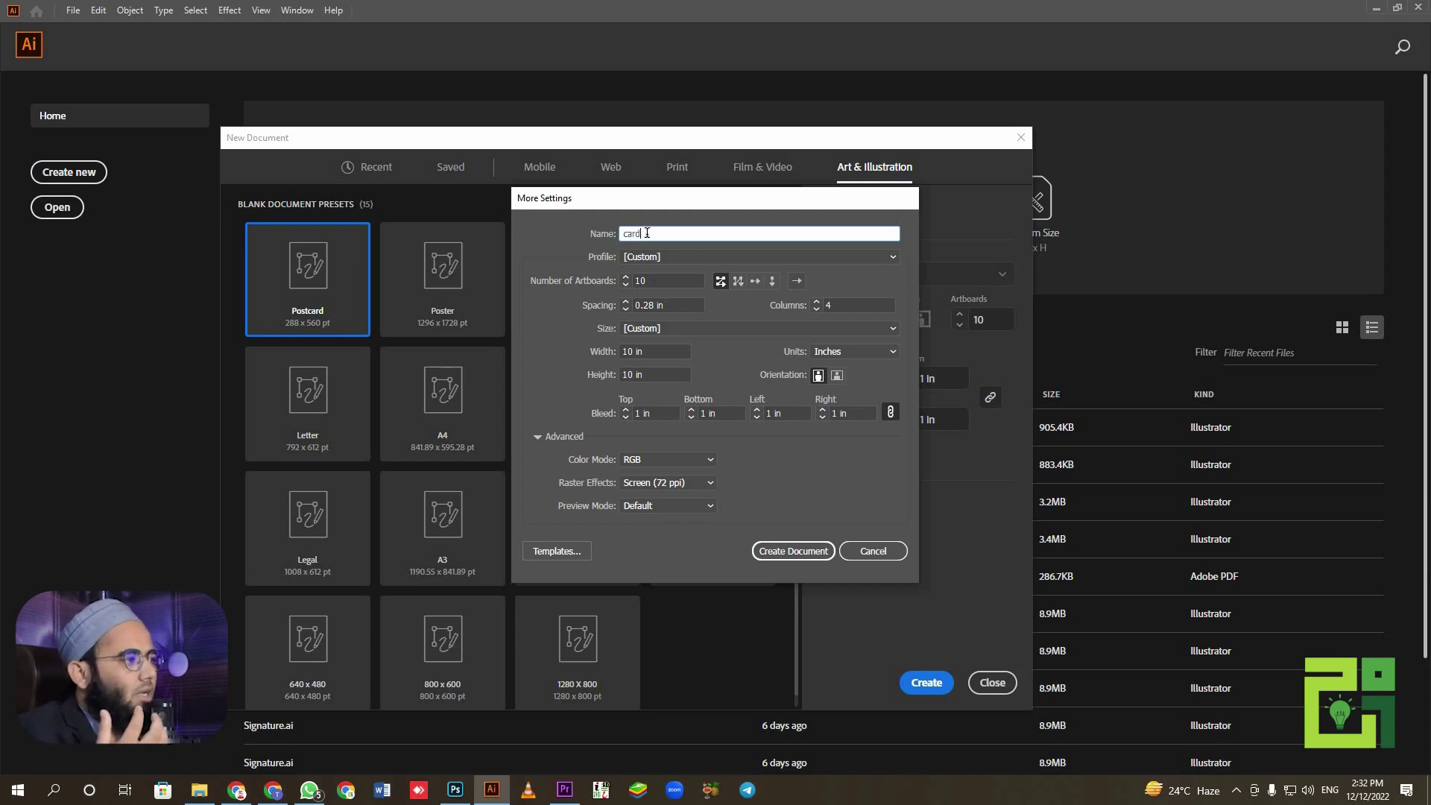
click(643, 257)
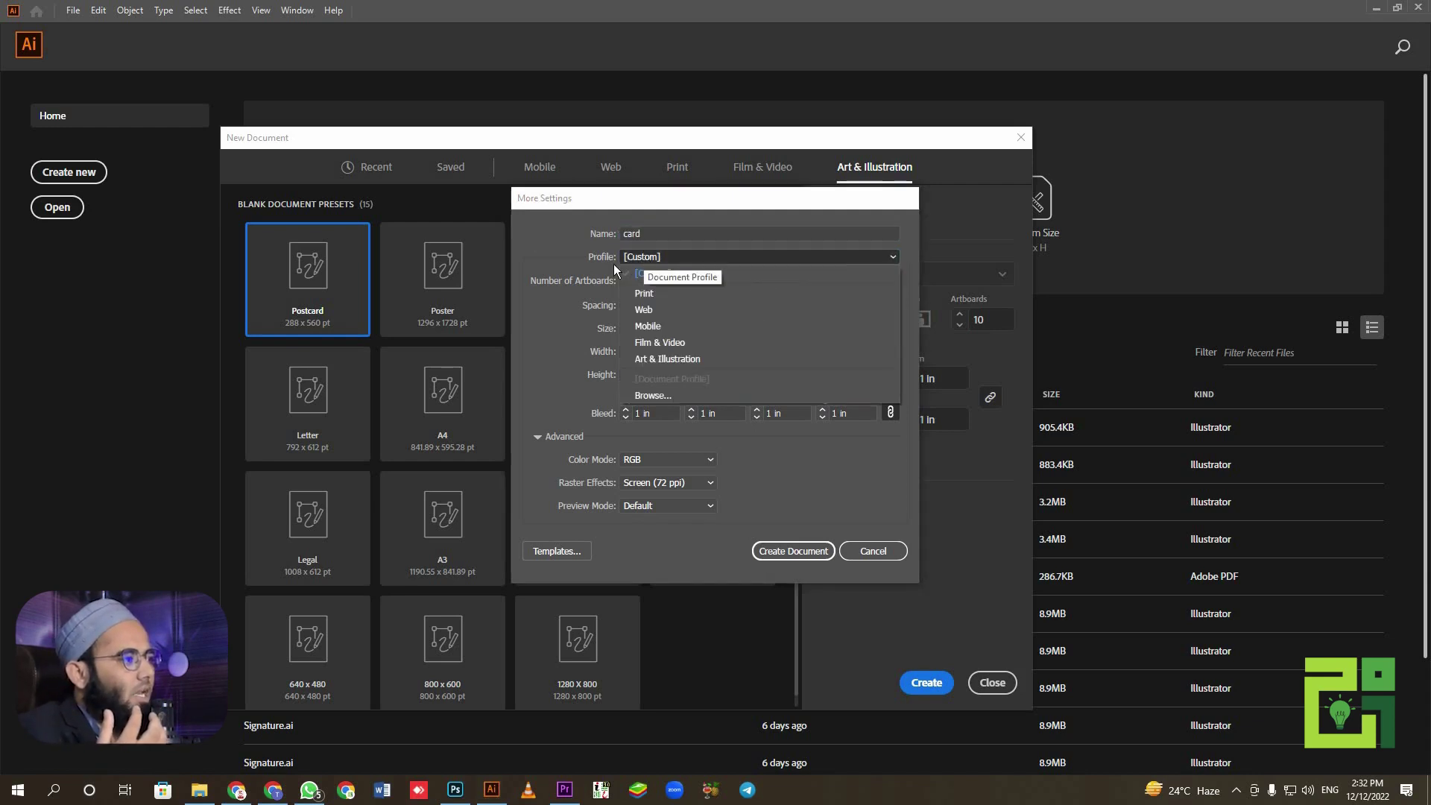
click(575, 273)
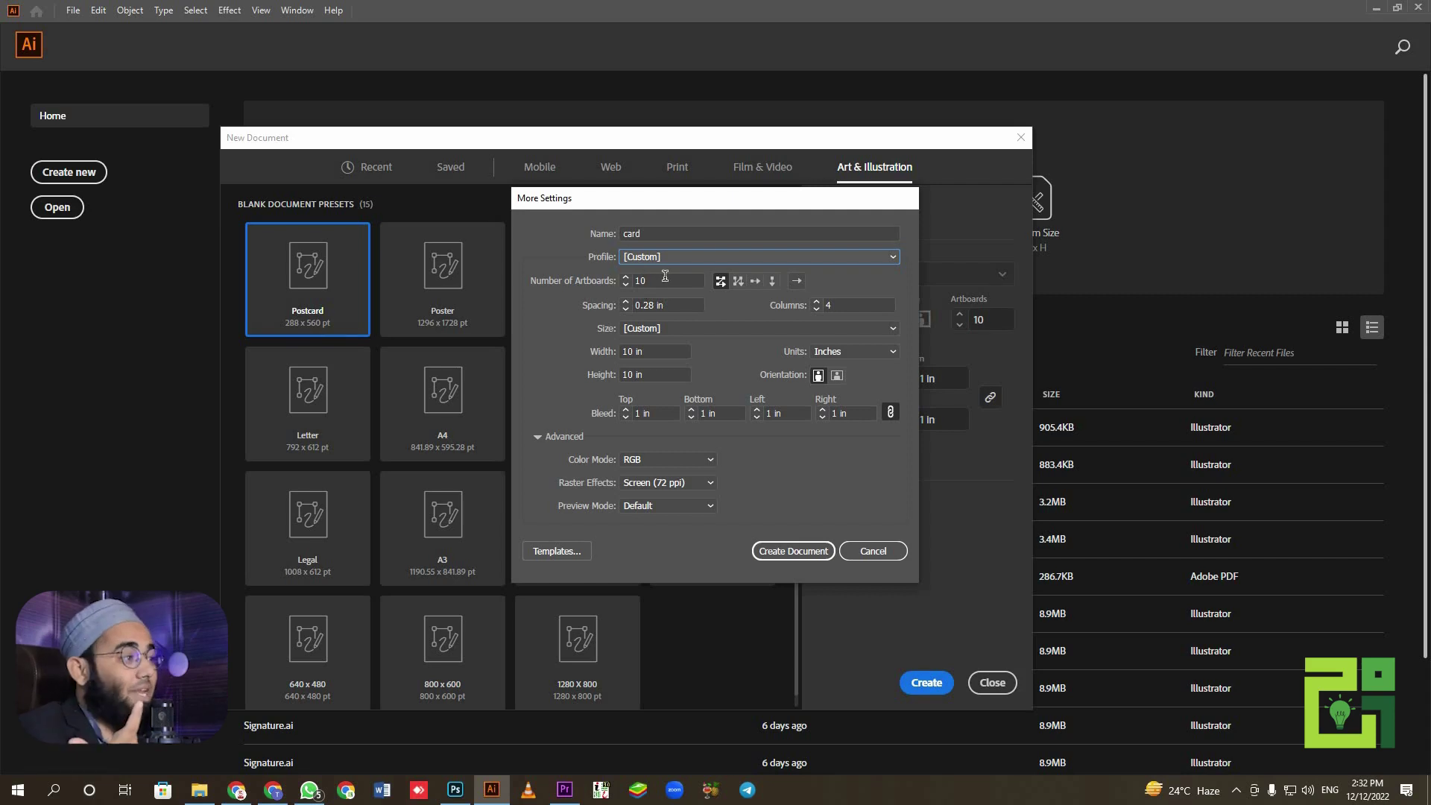
click(656, 280)
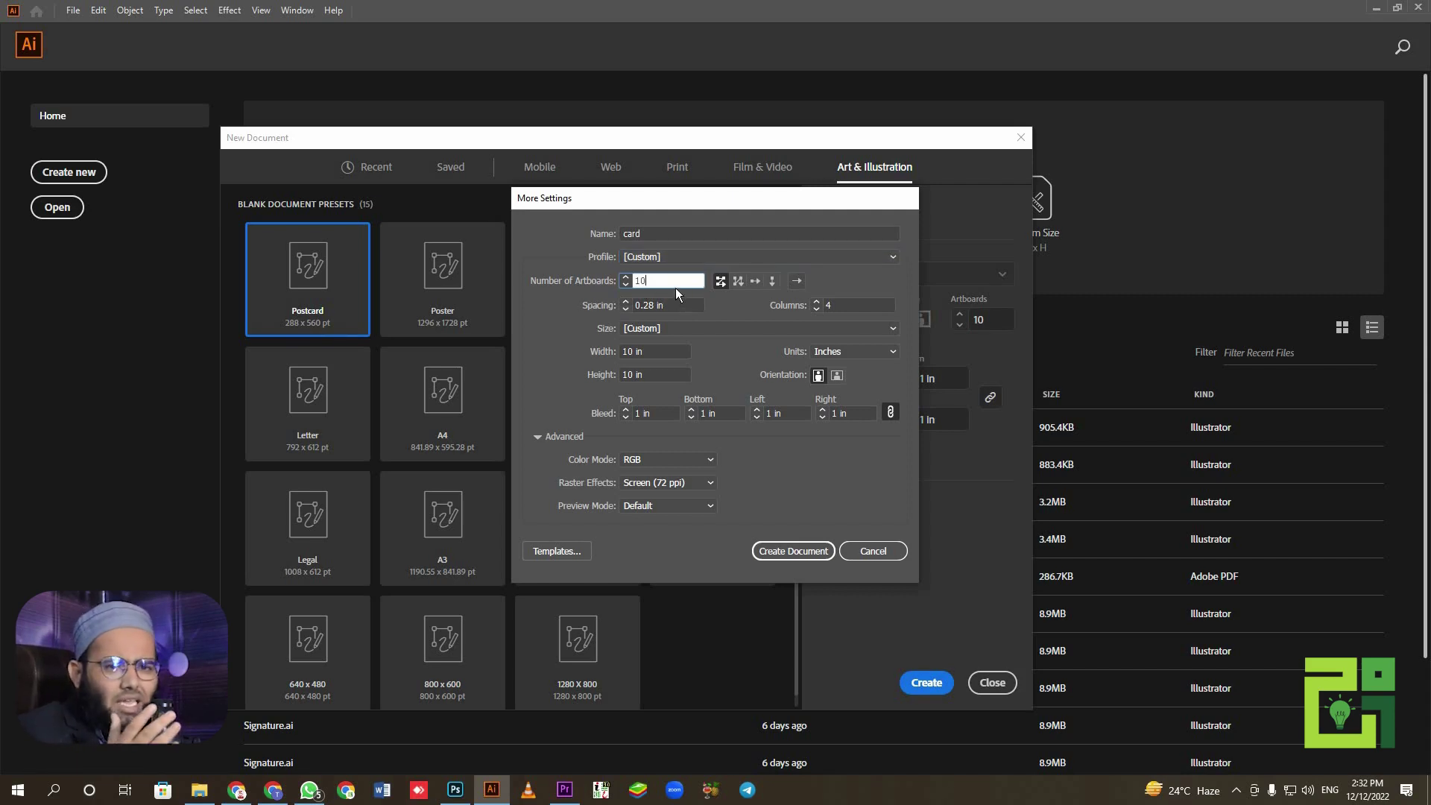
key(Tab)
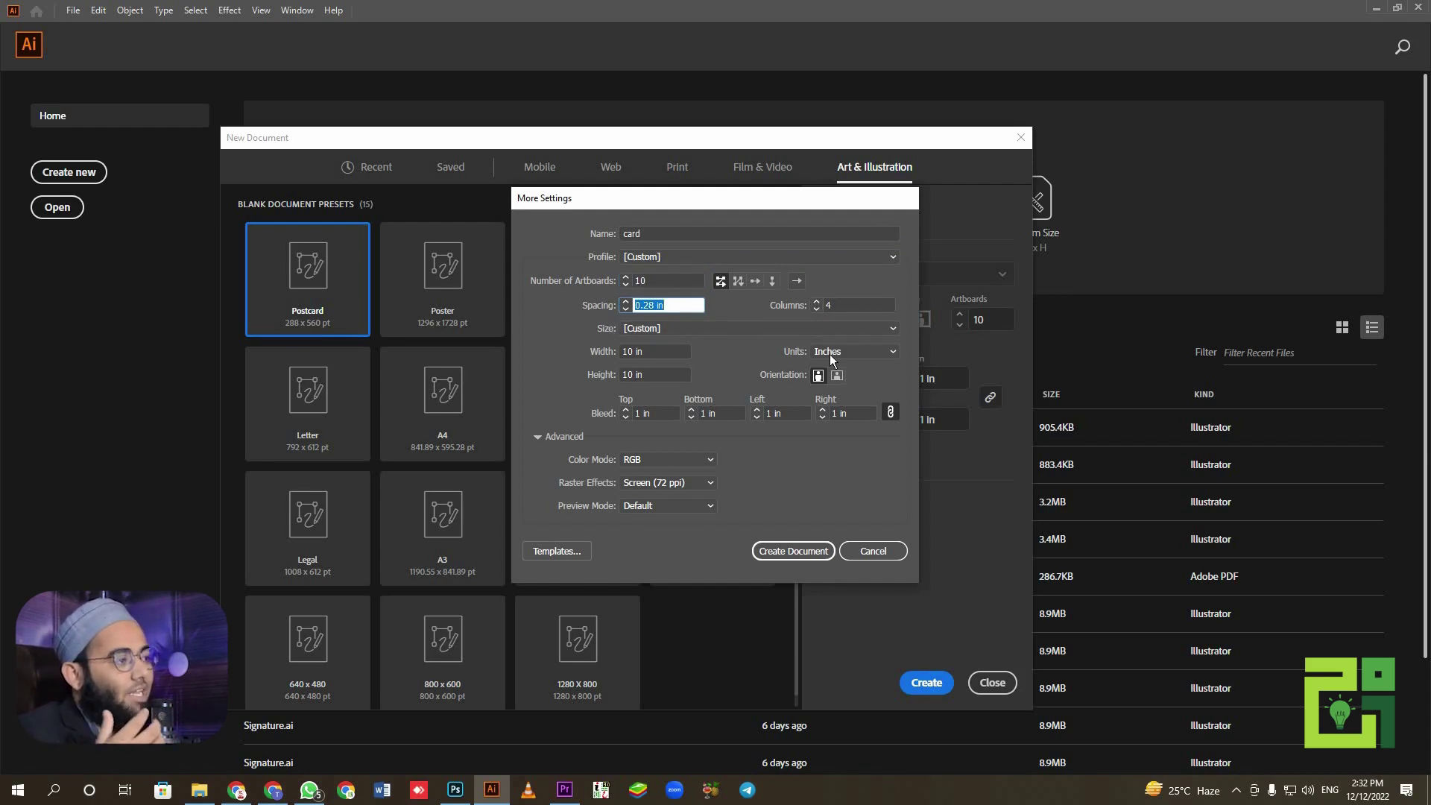
click(650, 281)
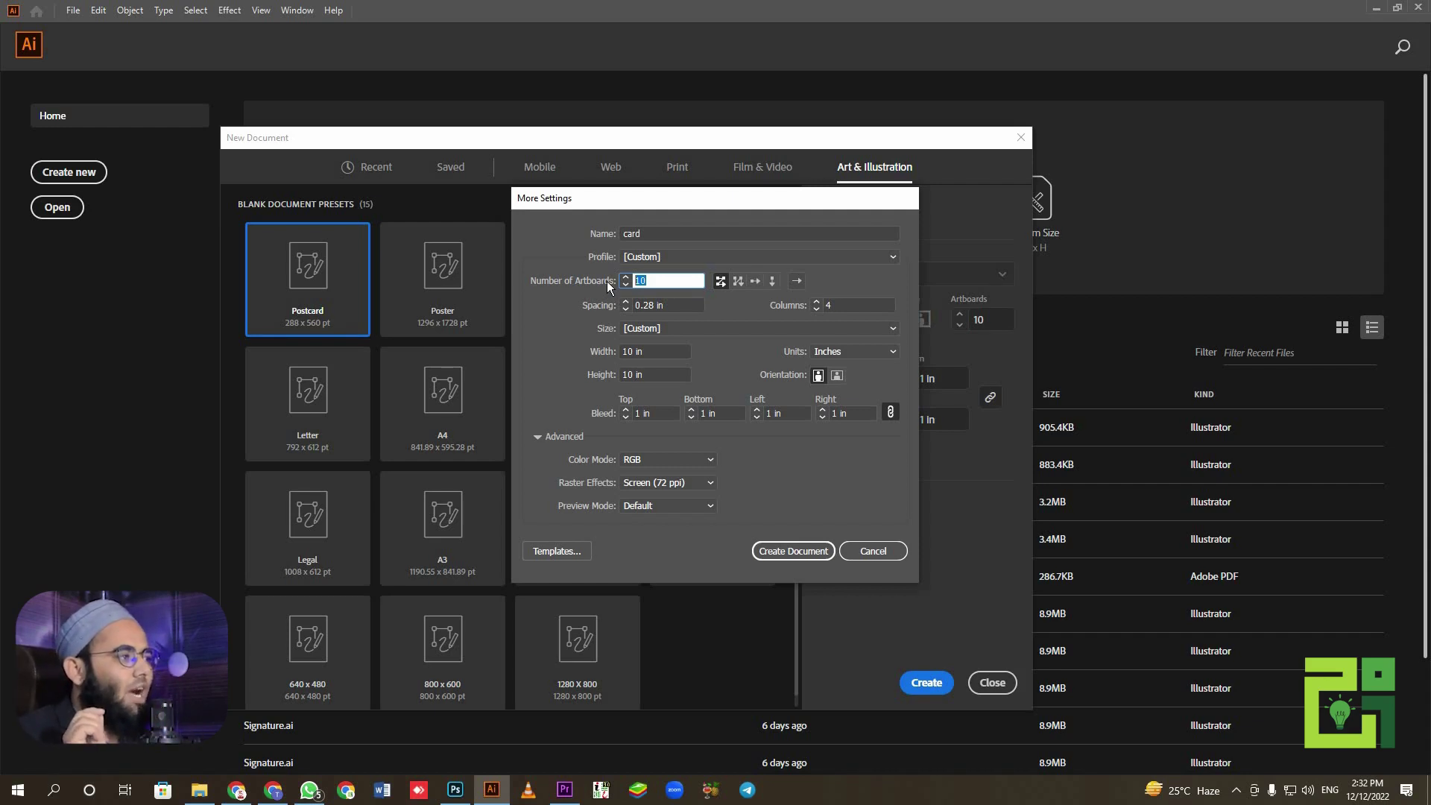
Step: Change the artboard spacing from 0.28 in to 2 in
click(668, 303)
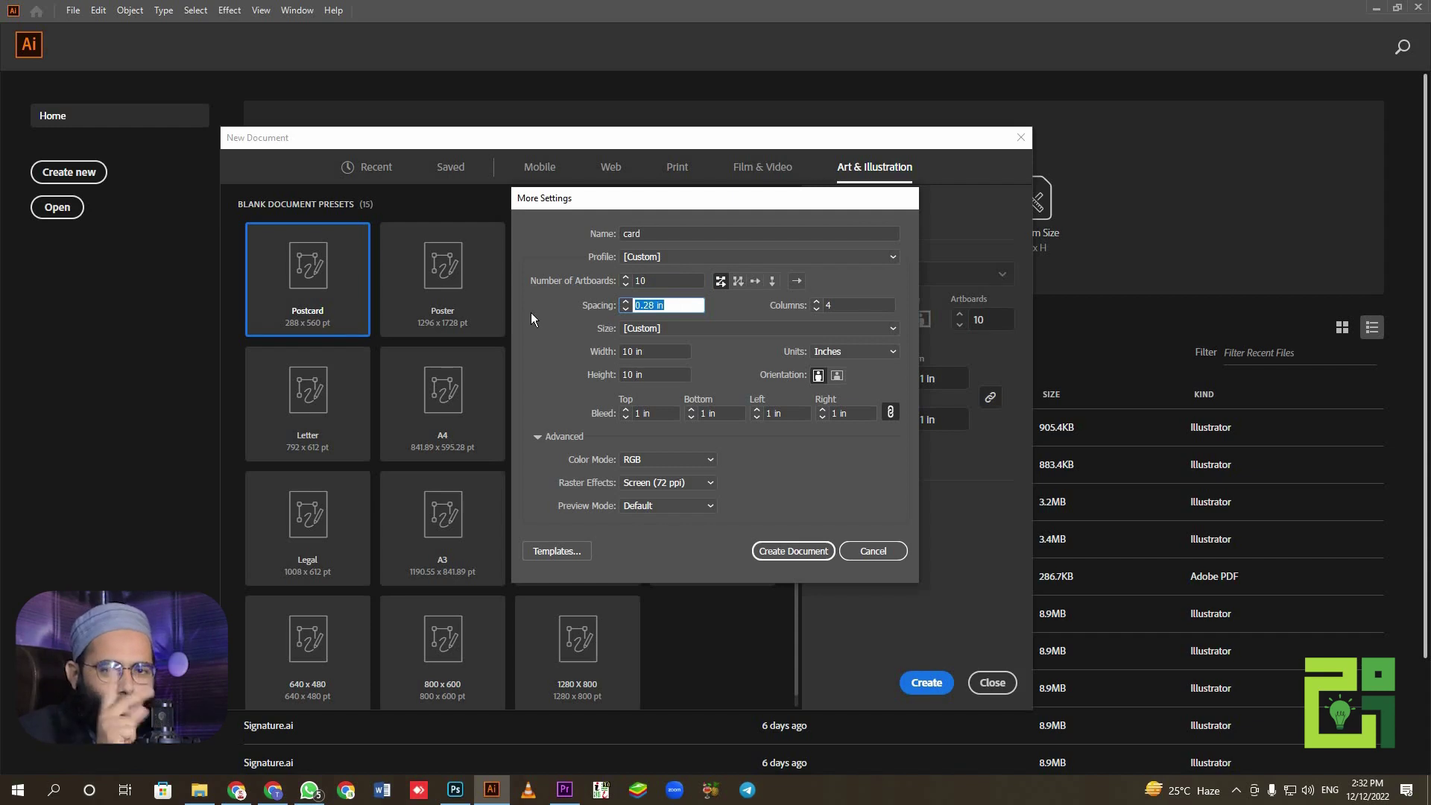
text(2)
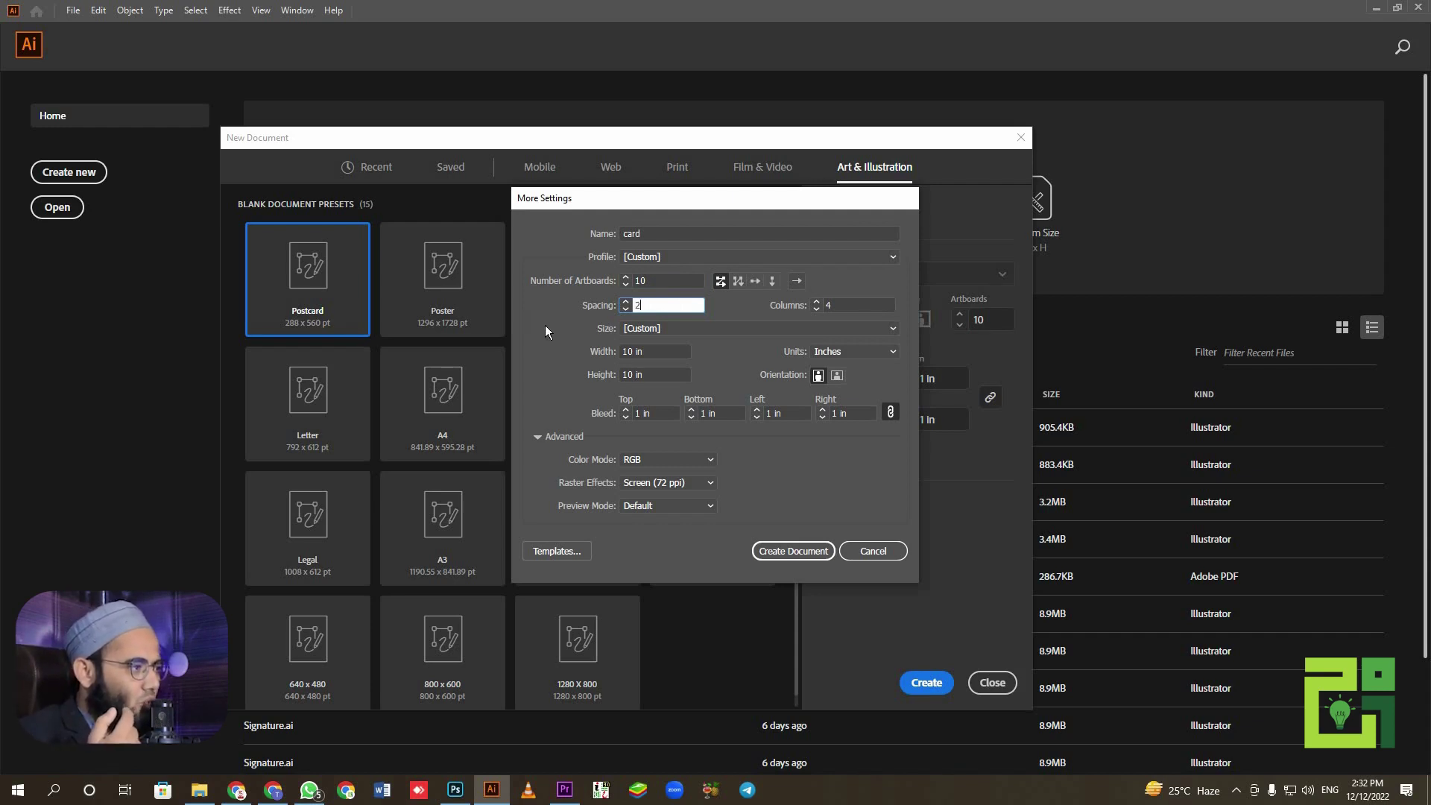
click(651, 349)
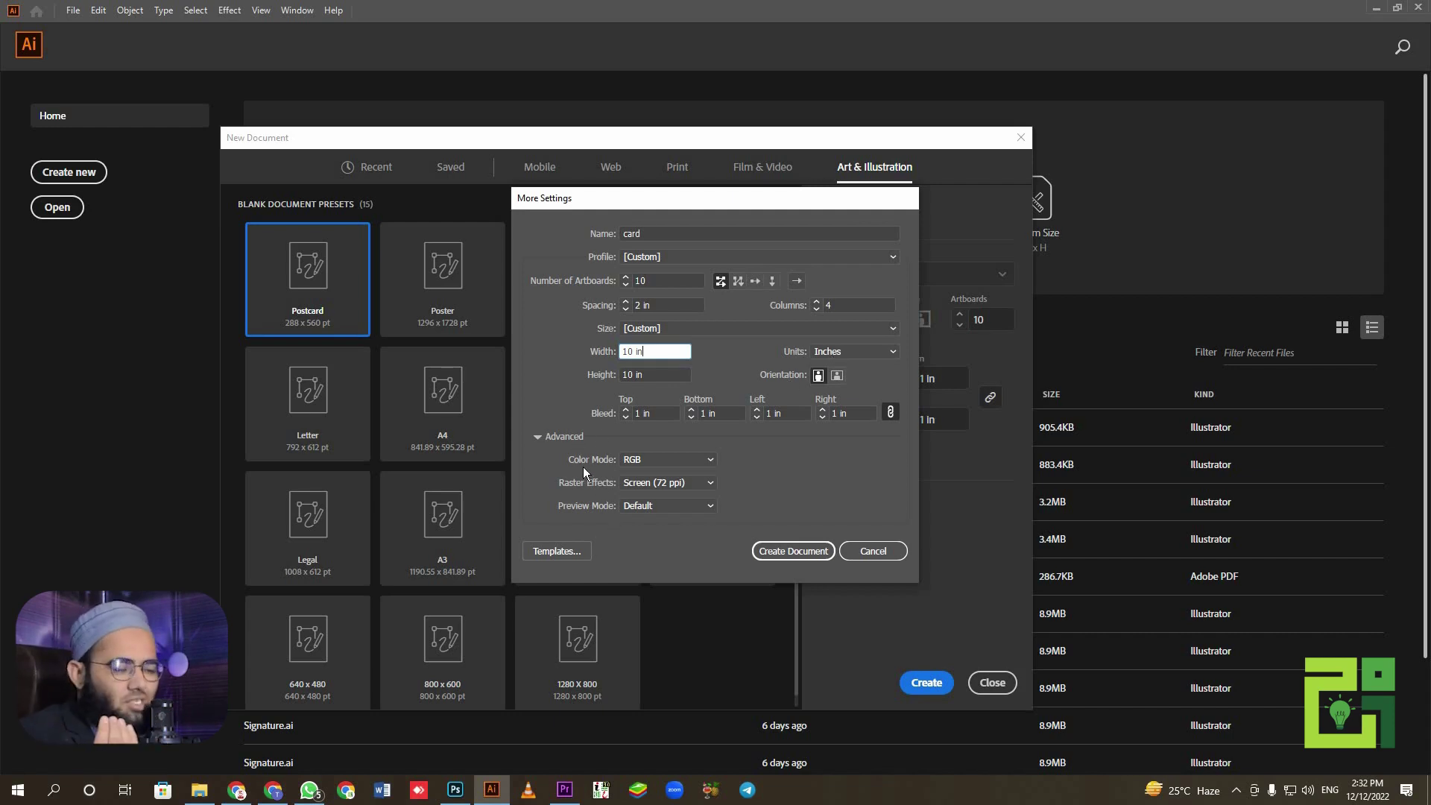
click(638, 461)
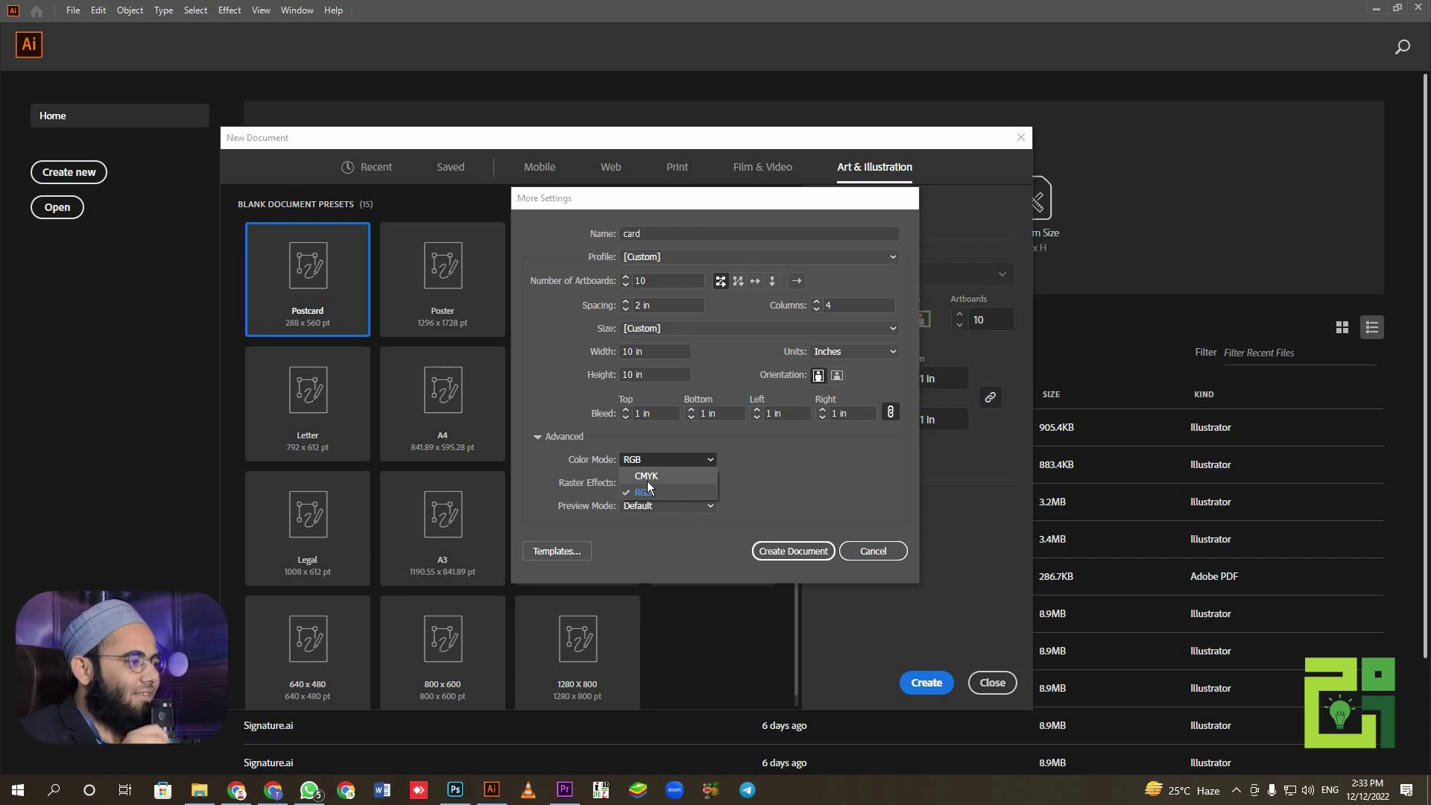
click(589, 461)
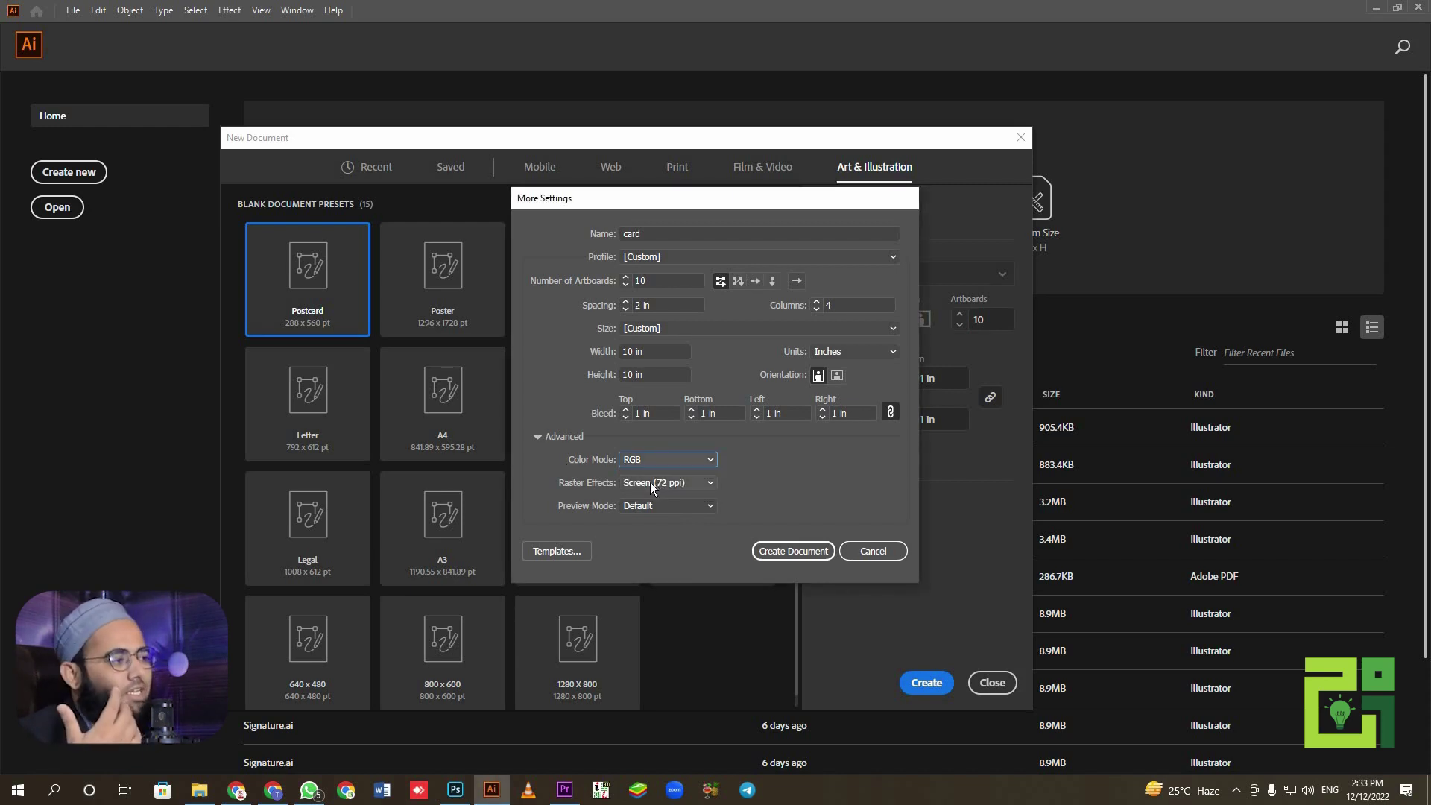
click(650, 482)
click(650, 482)
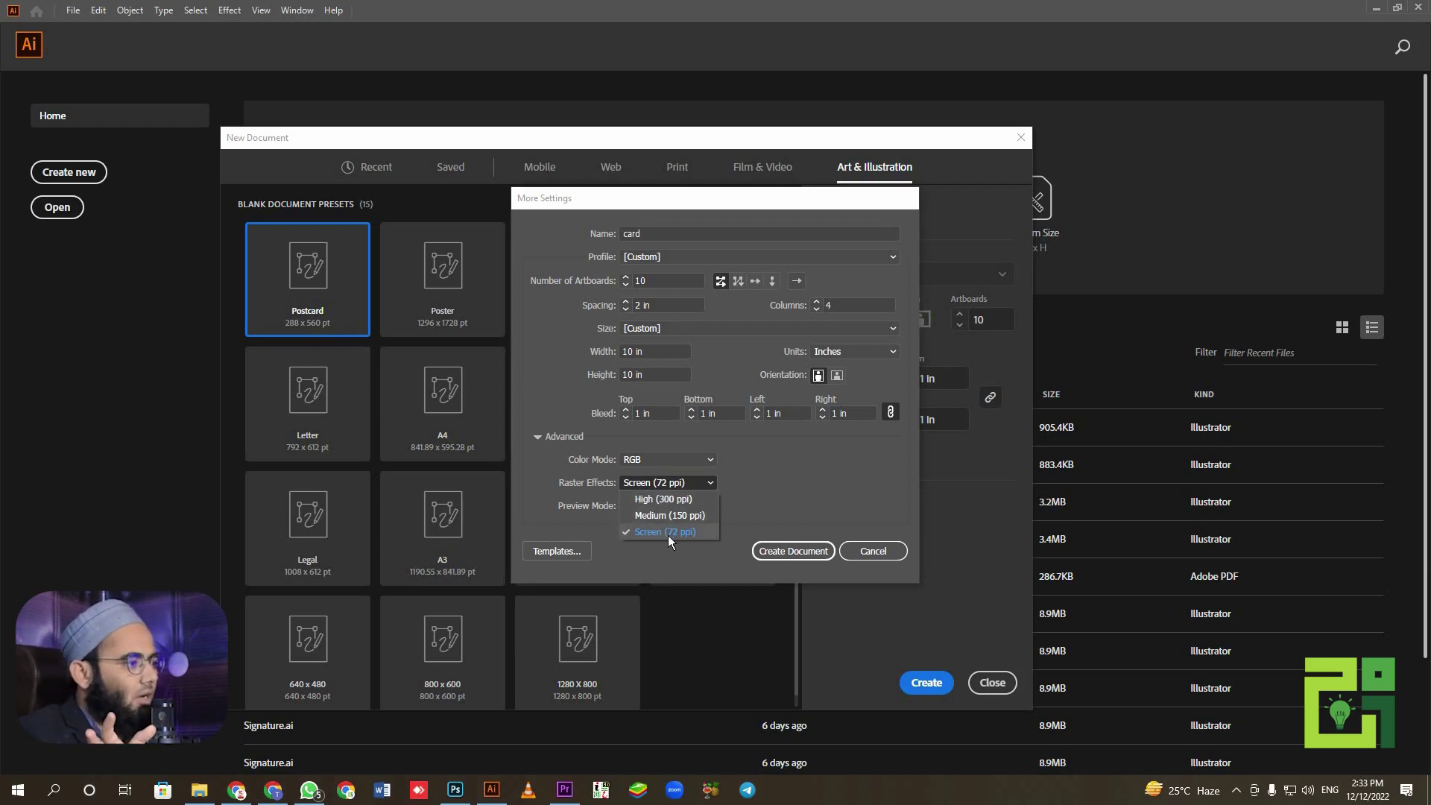
click(668, 532)
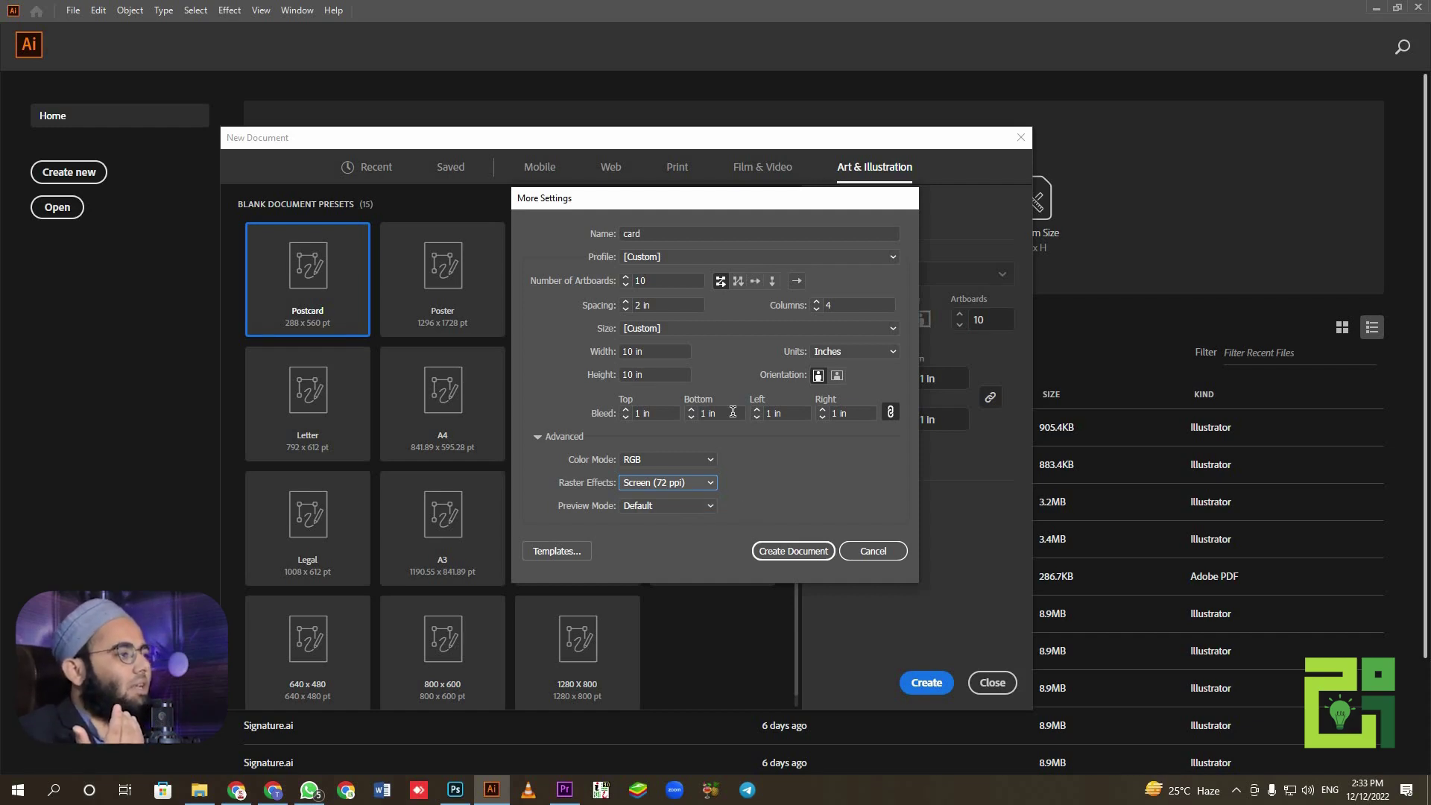
Step: Create the card document and zoom in to inspect the artboards' red bleed guides
click(776, 554)
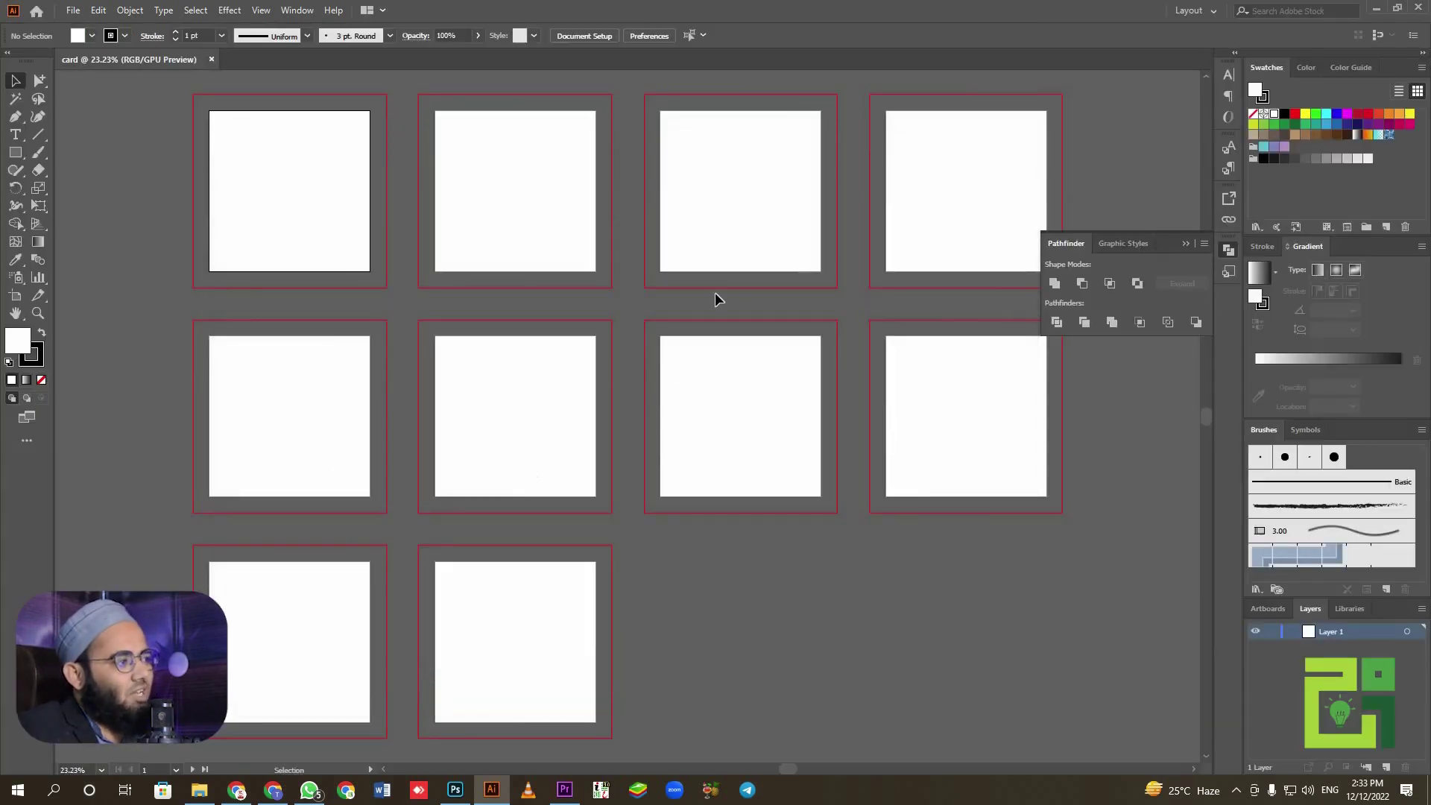
scroll(359, 181, up, 3)
scroll(409, 186, up, 1)
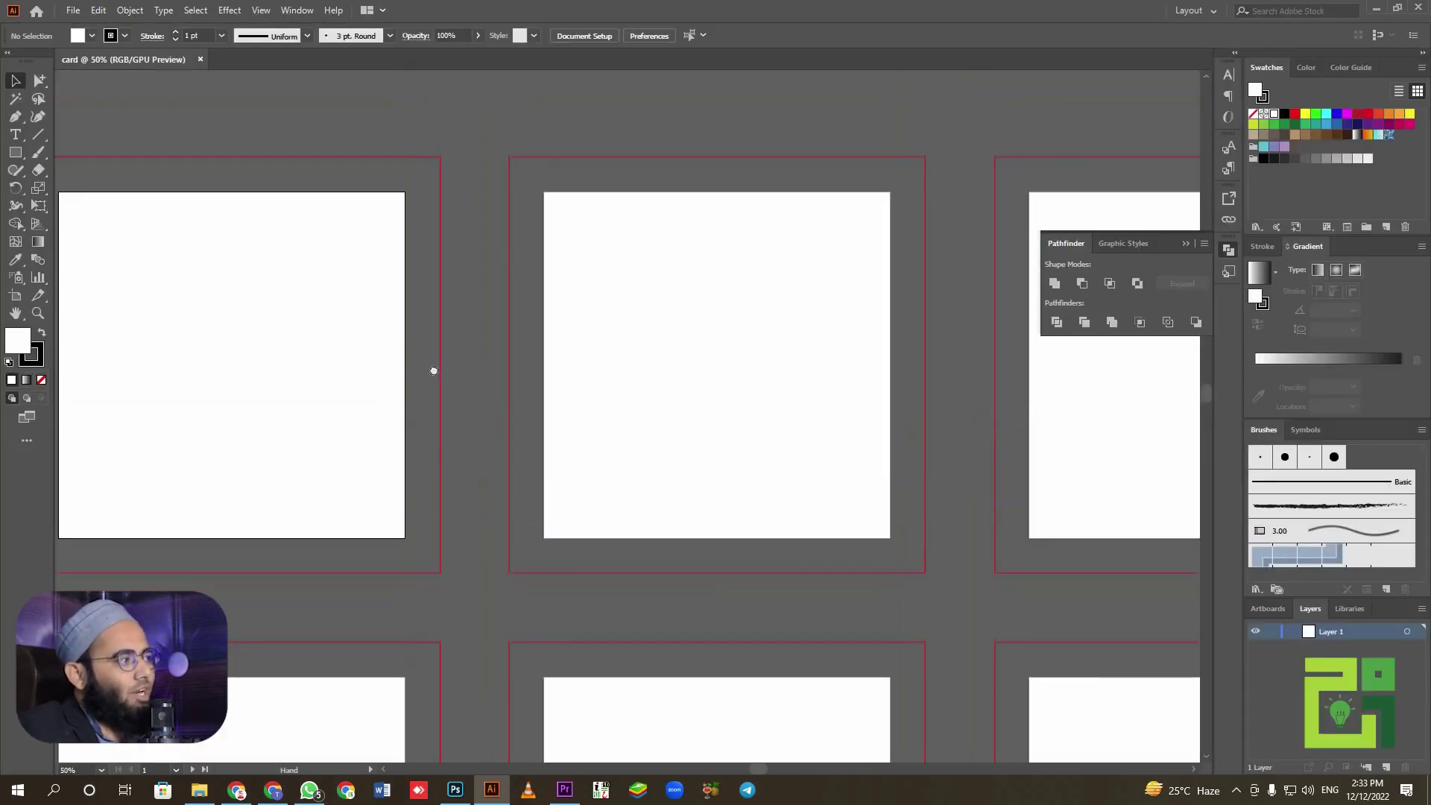
scroll(434, 371, up, 1)
scroll(377, 307, left, 5)
scroll(477, 291, down, 2)
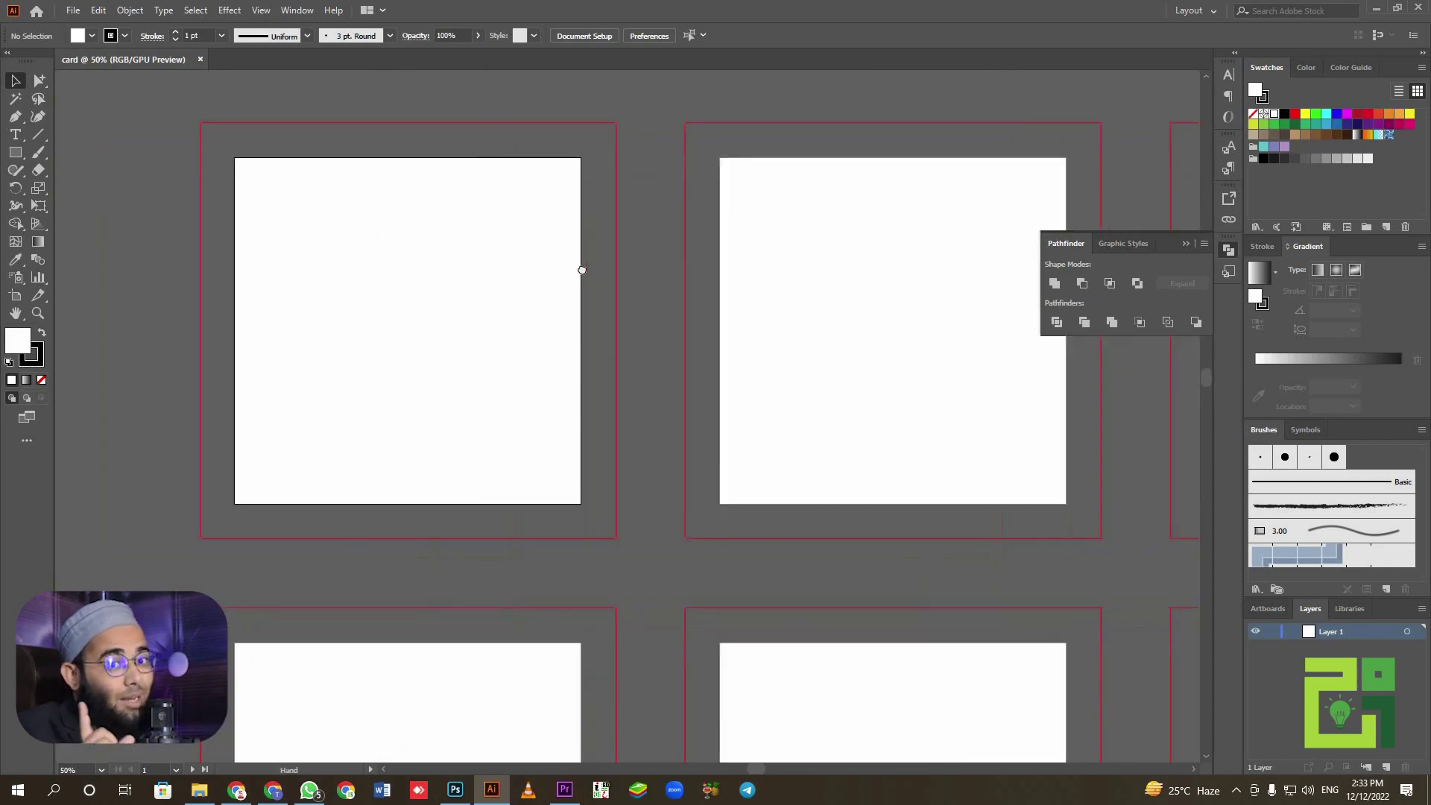
scroll(578, 268, up, 1)
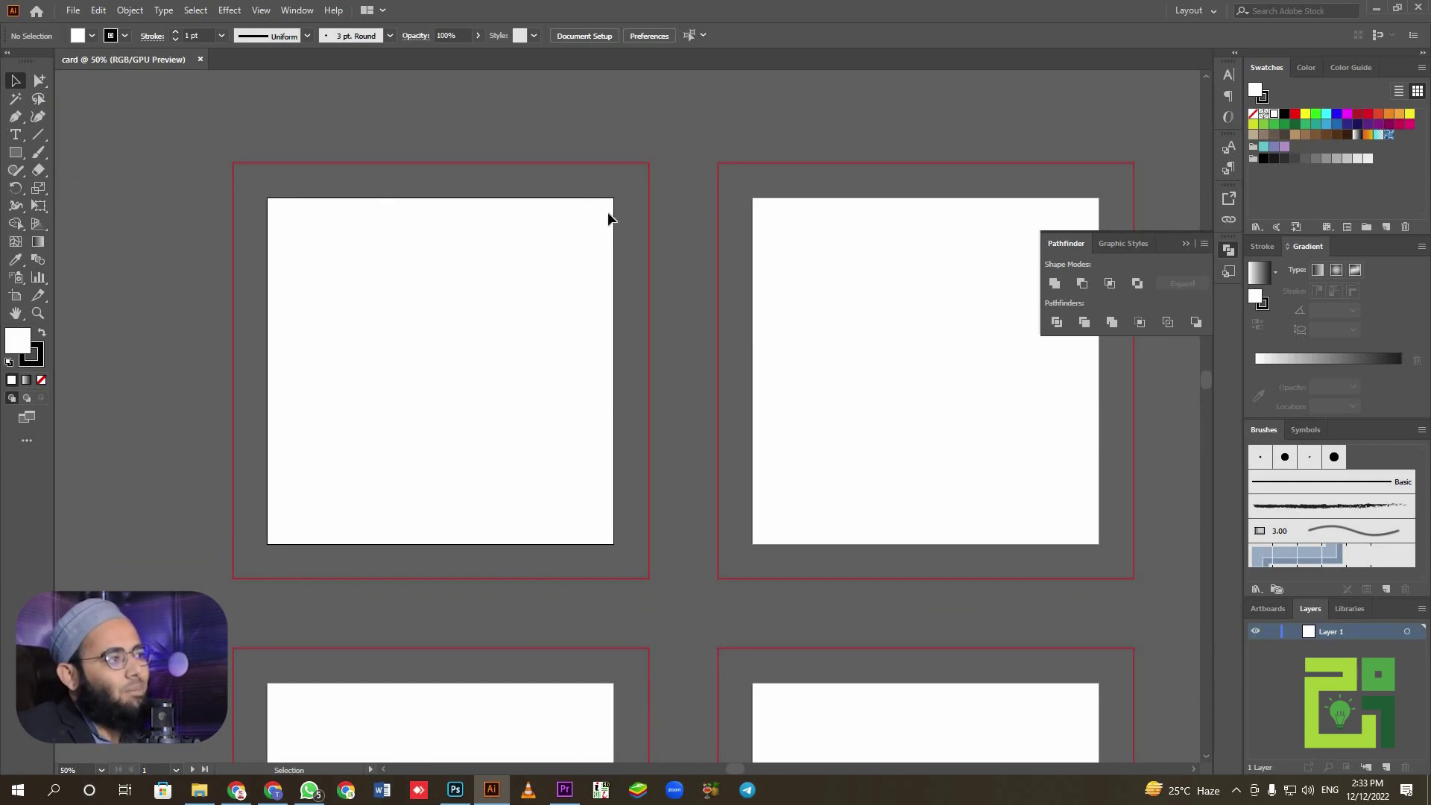
scroll(609, 141, up, 3)
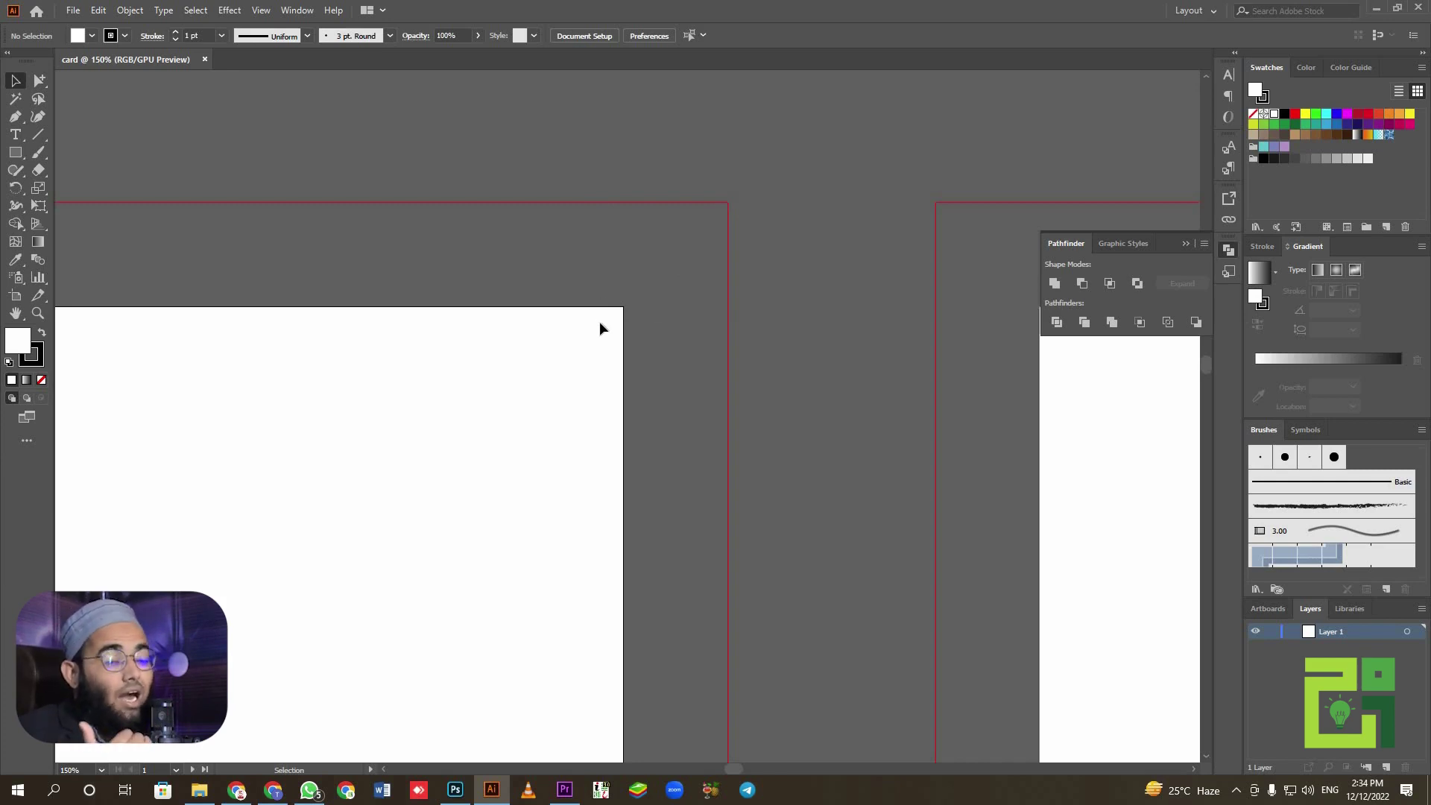
drag(605, 340, 761, 210)
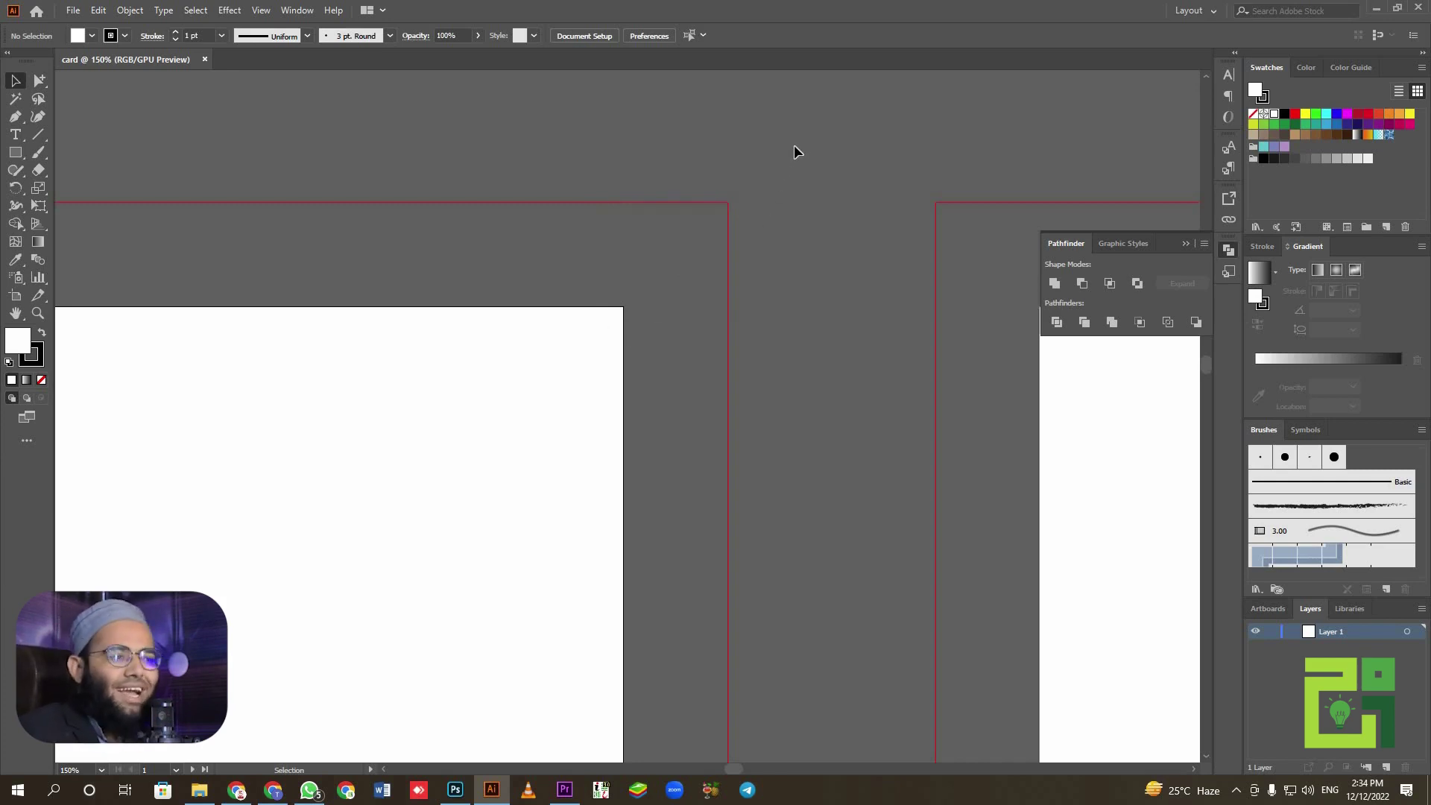